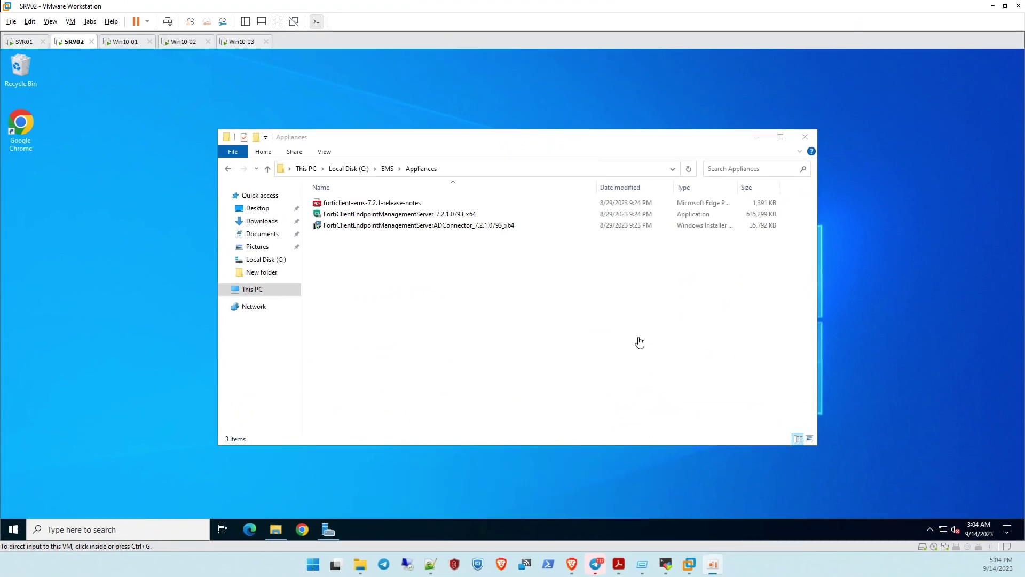
Run the FortiClientEndpointManagementServer installer, accept the licence terms and install it to Success
left_click(501, 289)
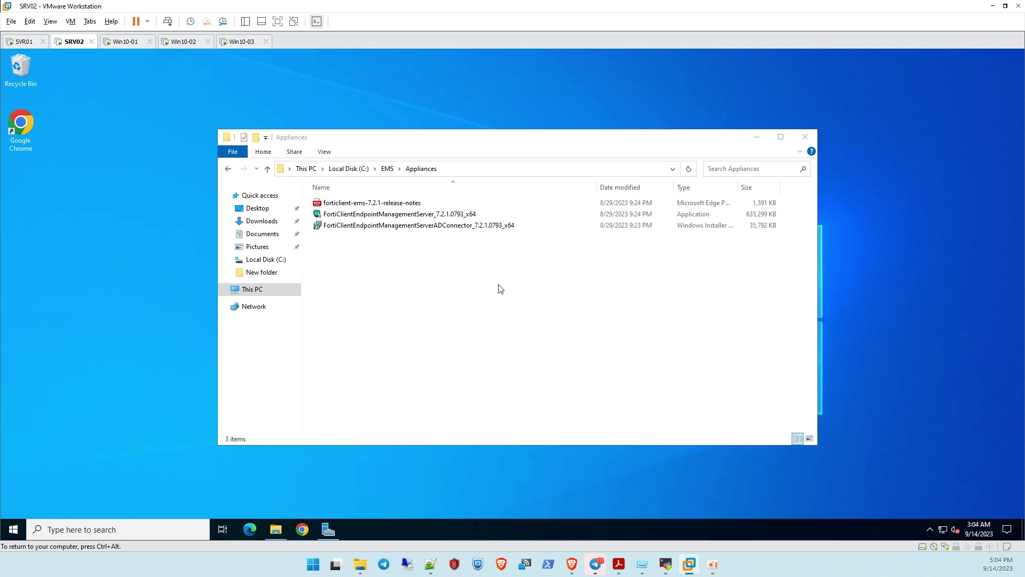
double_click(344, 214)
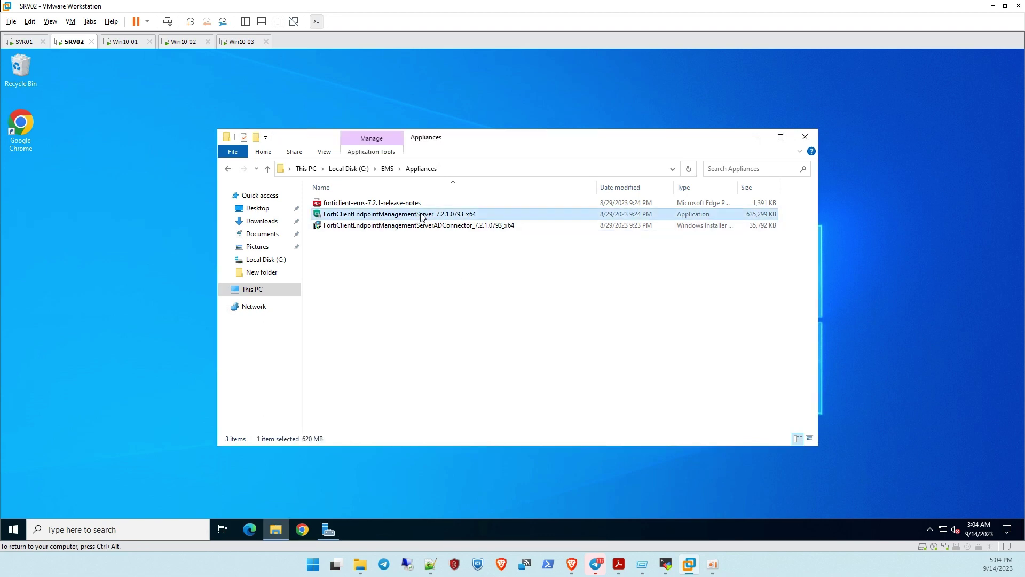
double_click(367, 215)
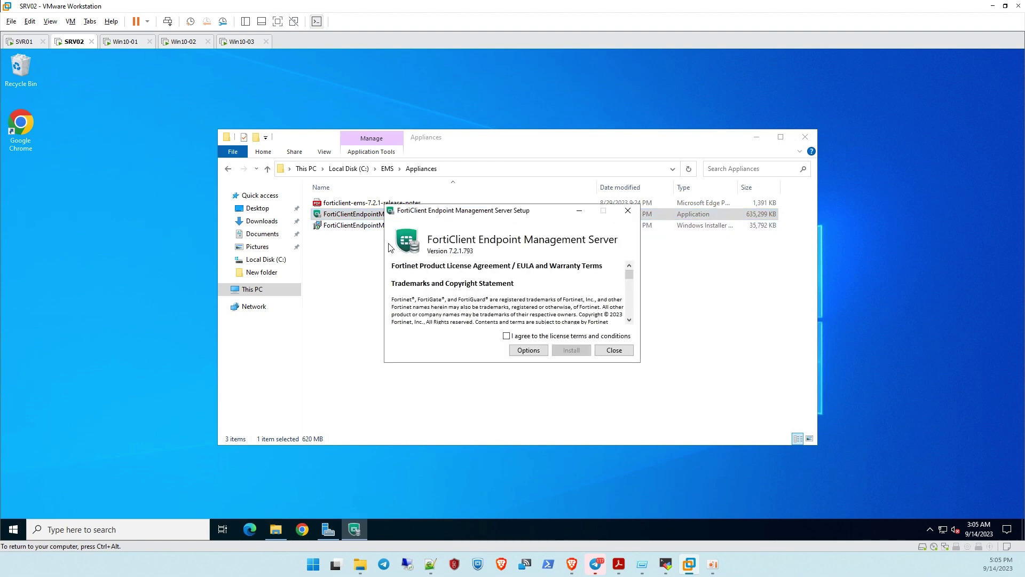
left_click(558, 335)
left_click(571, 350)
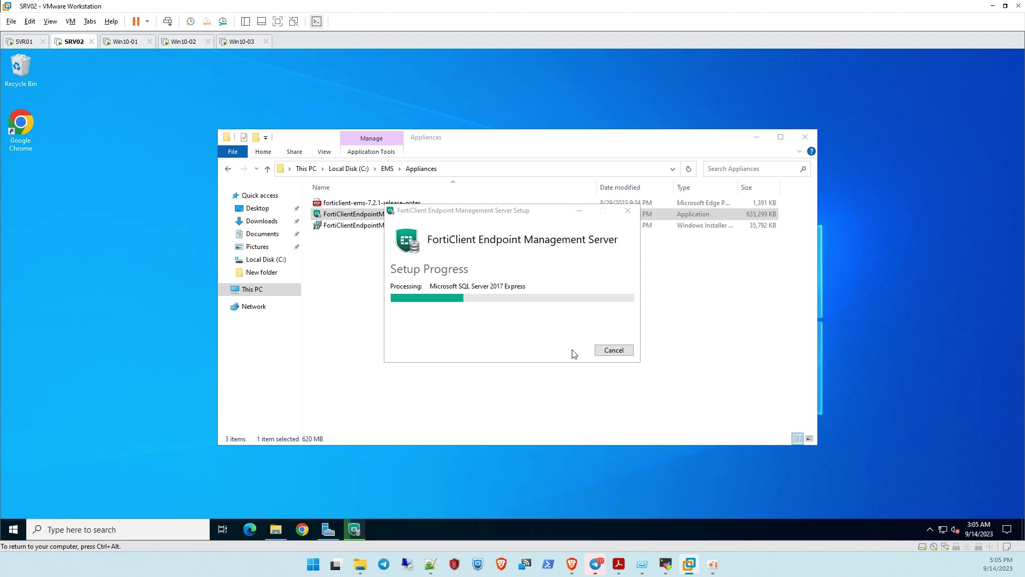
key("ctrl+alt")
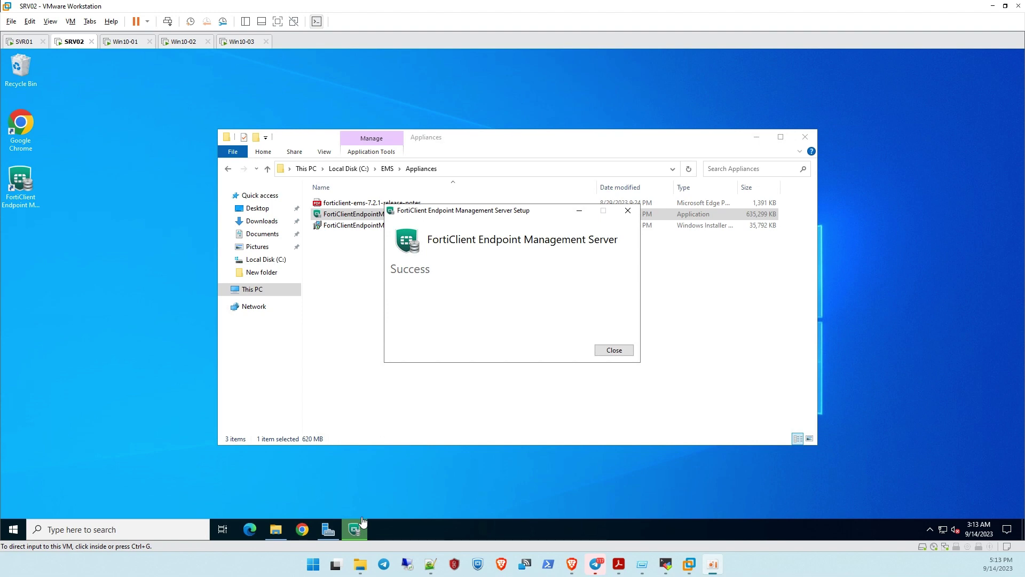
Close the finished setup and the Appliances window, then launch the FortiClient EMS console
left_click(615, 351)
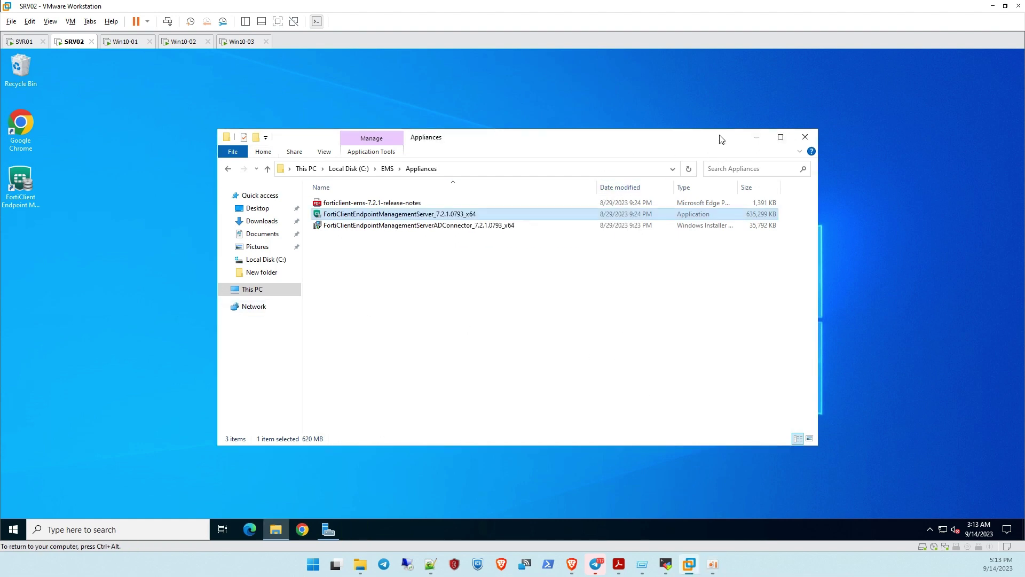
left_click(806, 137)
right_click(241, 158)
mouse_move(278, 176)
left_click(374, 177)
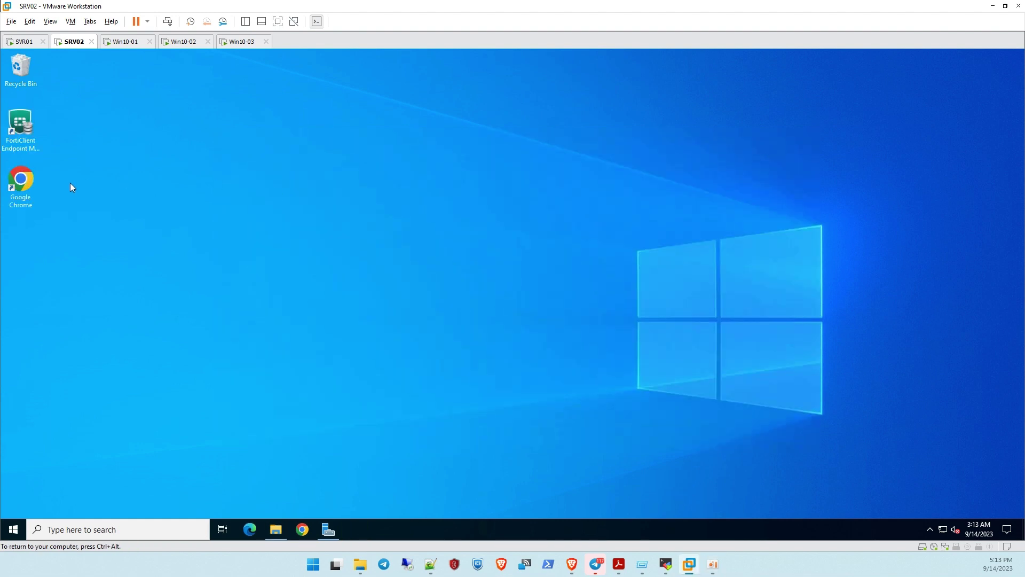
double_click(10, 133)
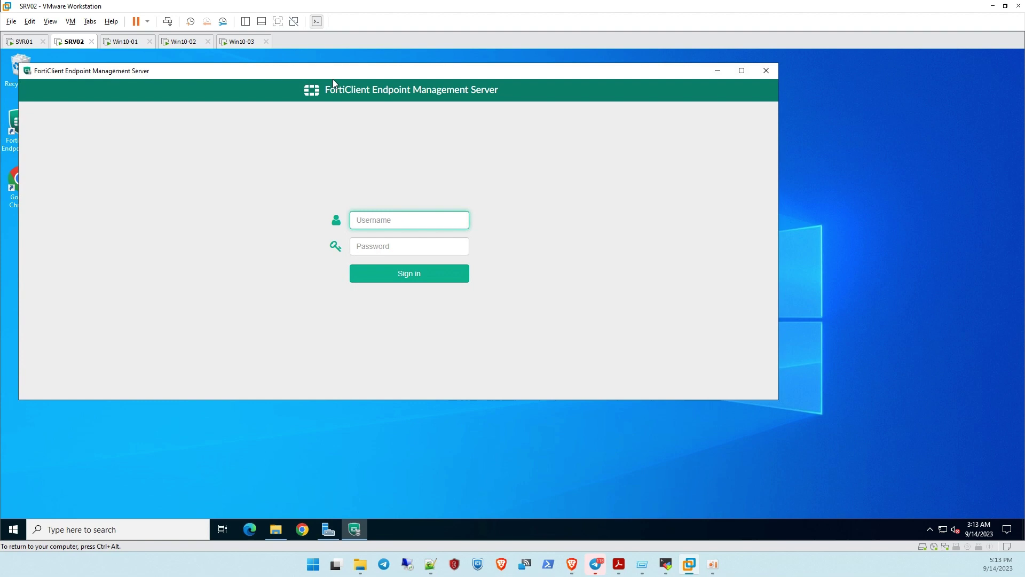
Sign in as admin with a blank password, then enter, confirm and submit a new password
left_click_drag(332, 79, 397, 85)
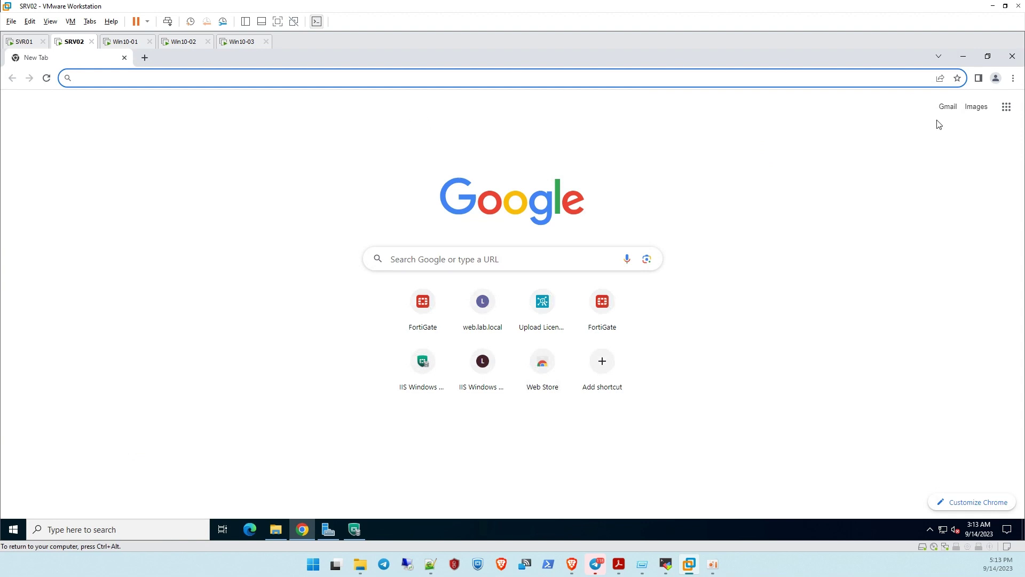
left_click(963, 55)
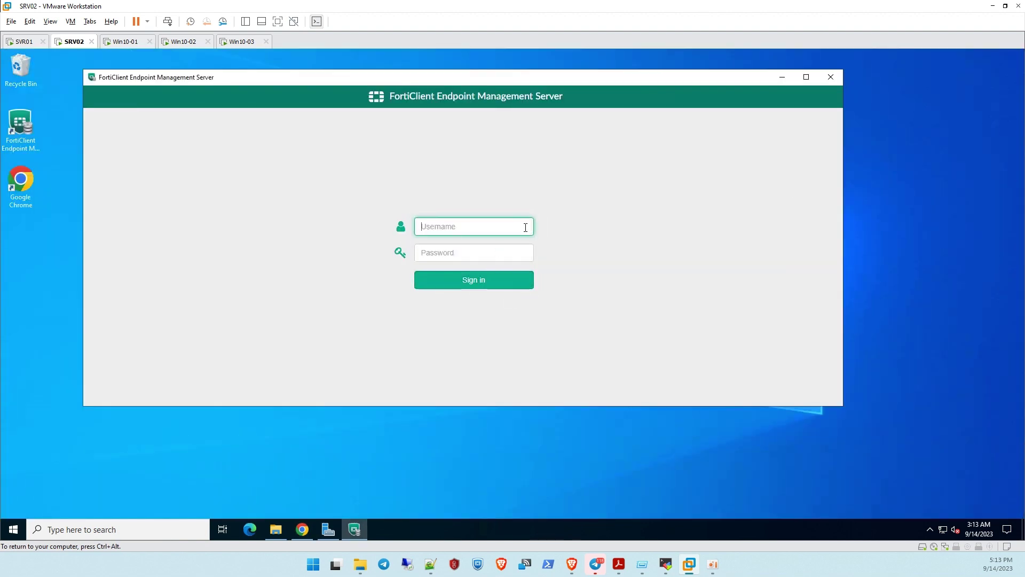
type("admin")
key("Return")
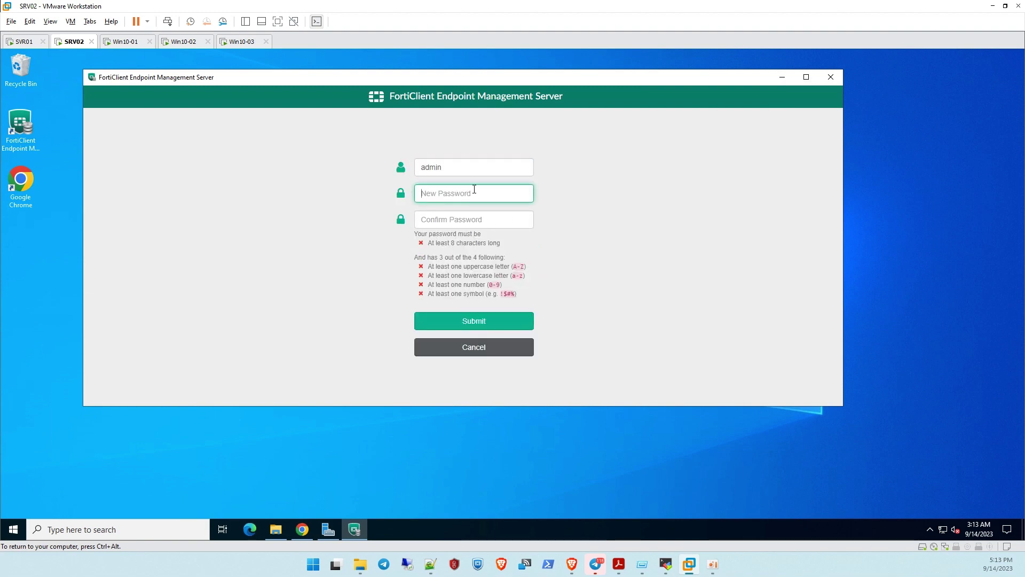
type("For")
key("Tab")
type("F")
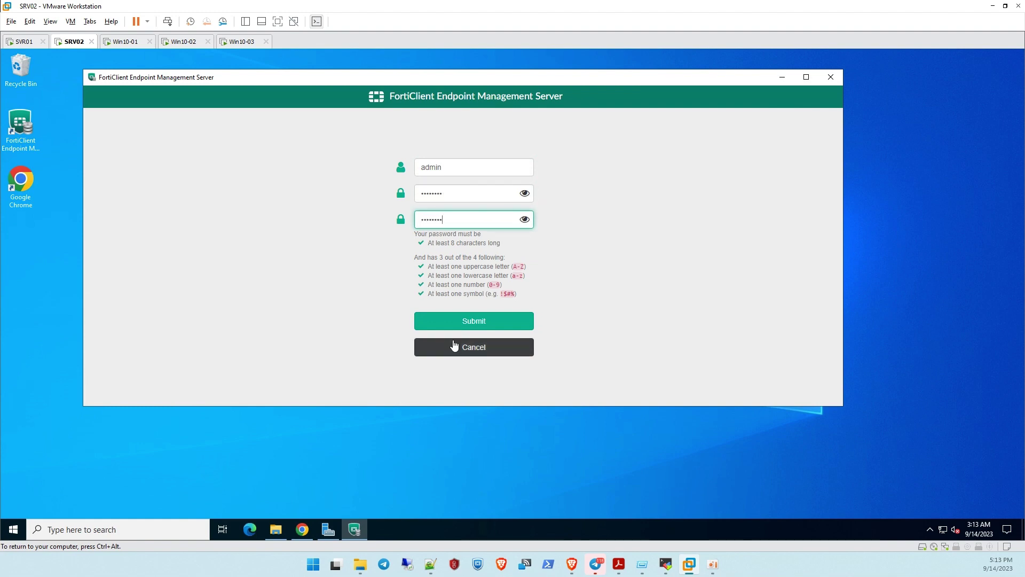
left_click(481, 323)
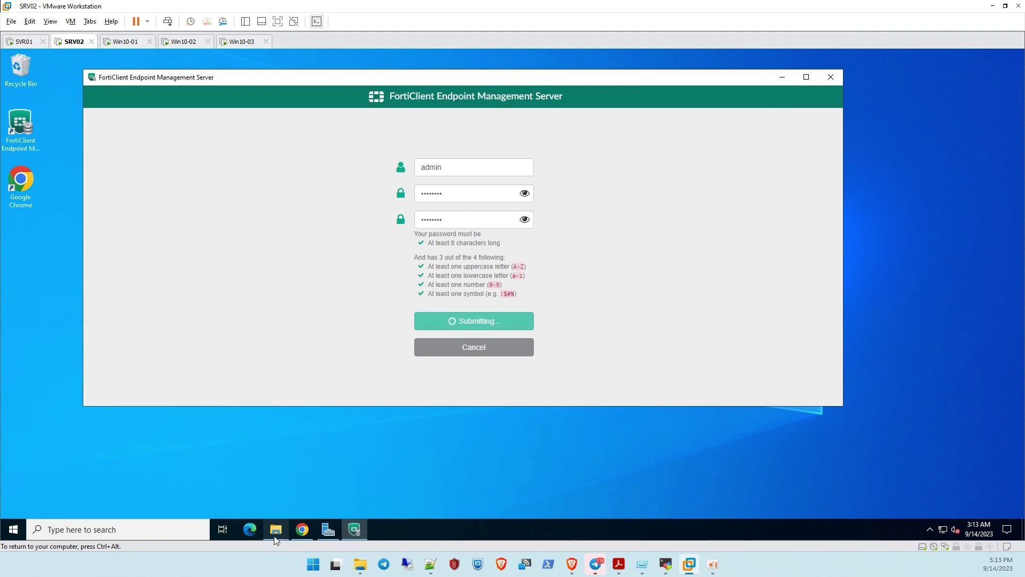
left_click(302, 529)
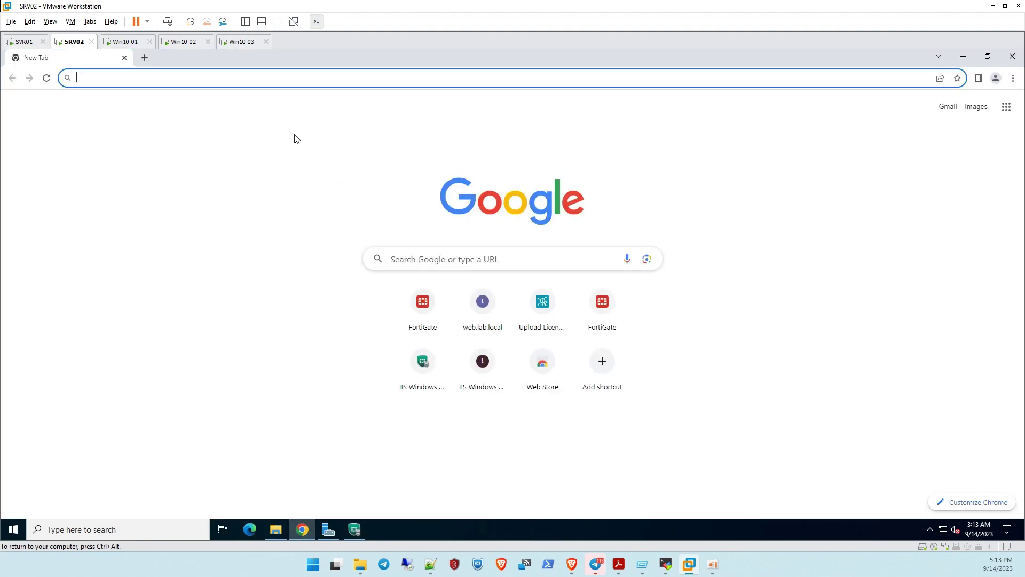
type("10")
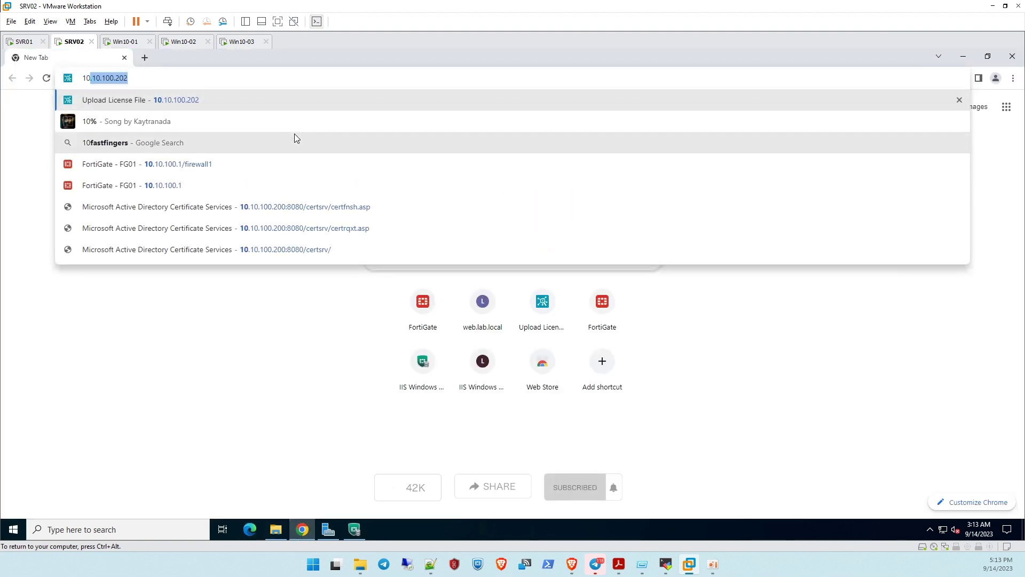
key("BackSpace")
key("BackSpace")
key("BackSpace")
type("ems")
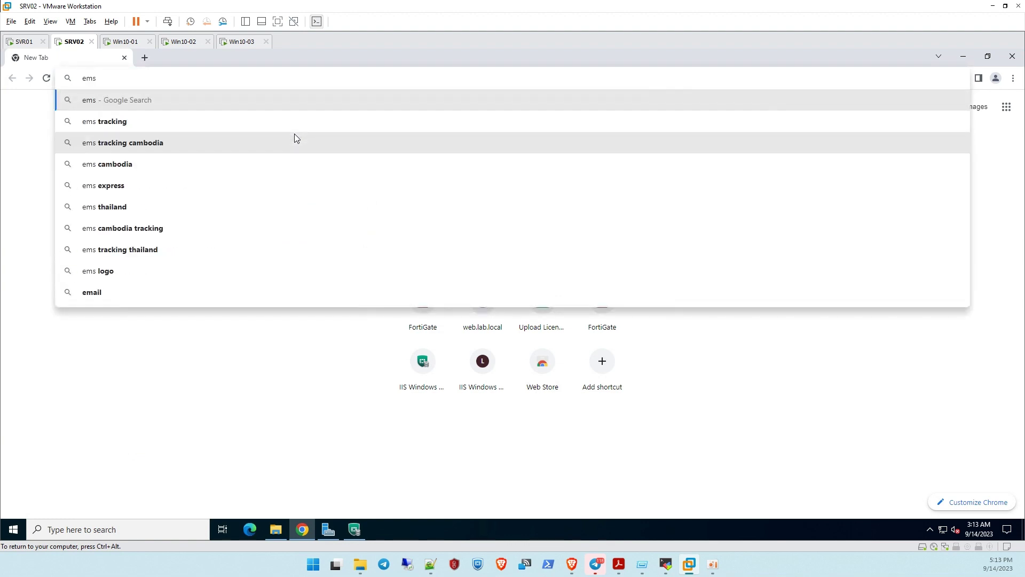
type(".lab.local")
key("Return")
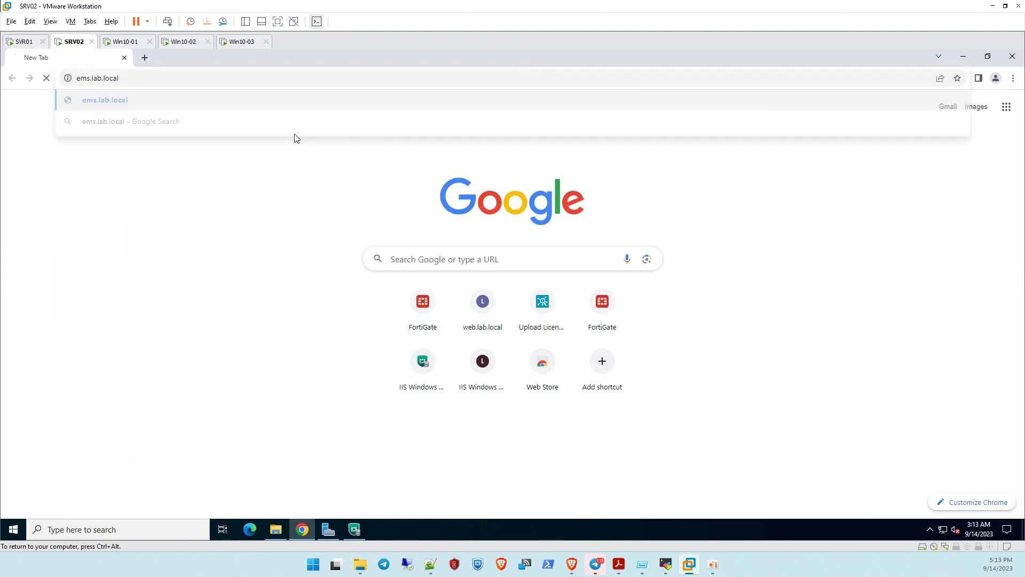
left_click(199, 83)
left_click(173, 83)
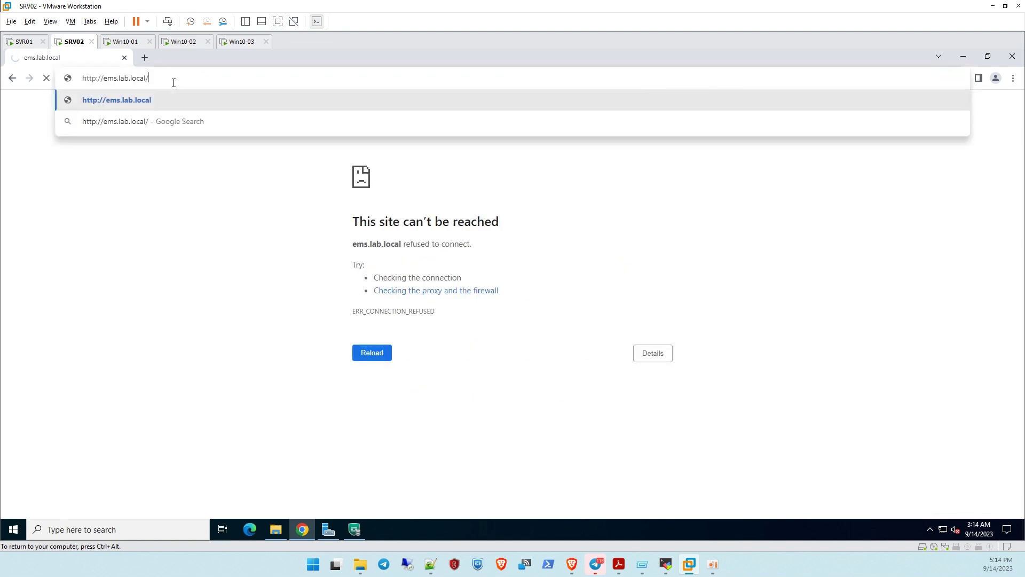
left_click(99, 78)
type("s")
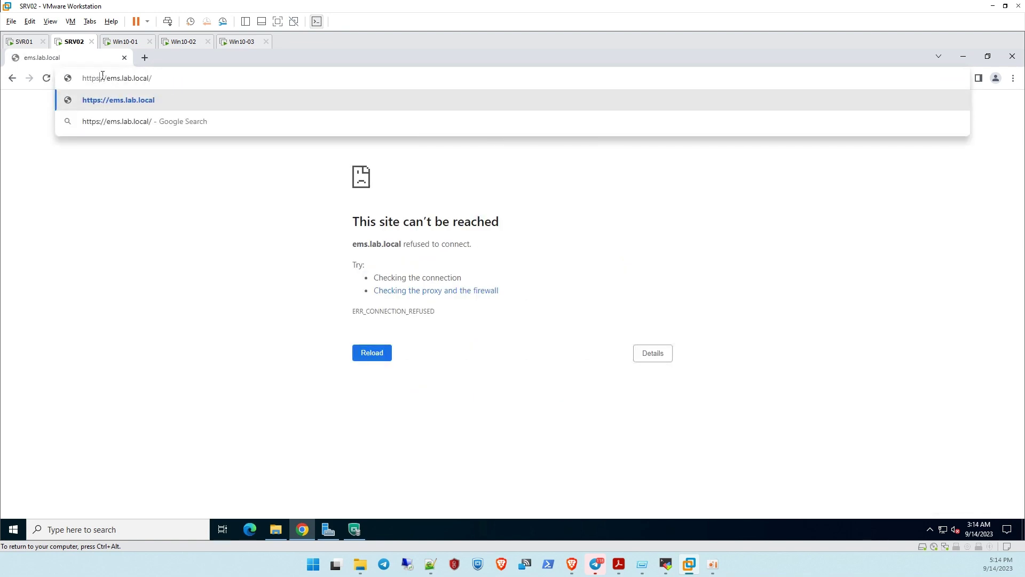
key("Return")
left_click(390, 365)
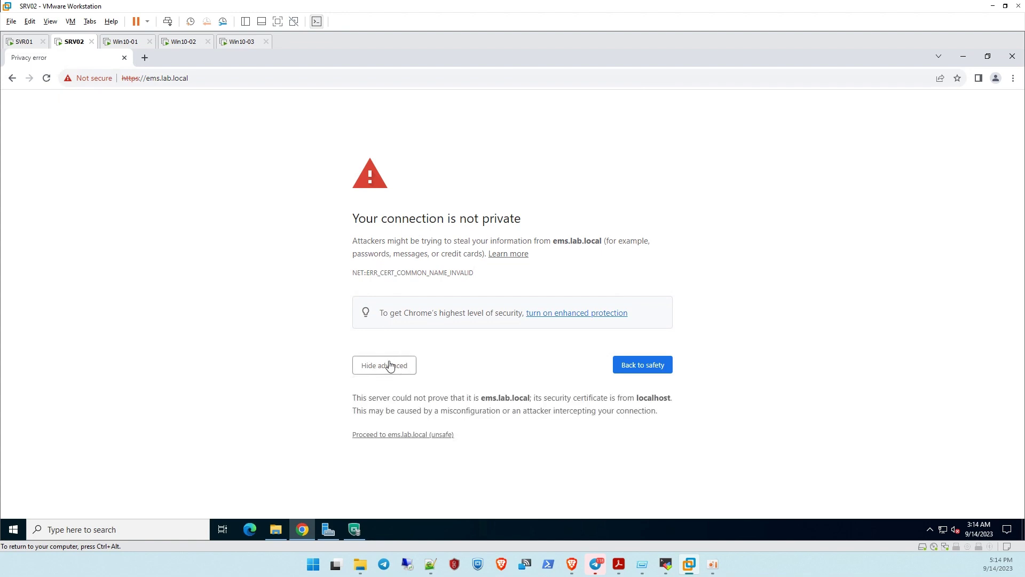
left_click(400, 435)
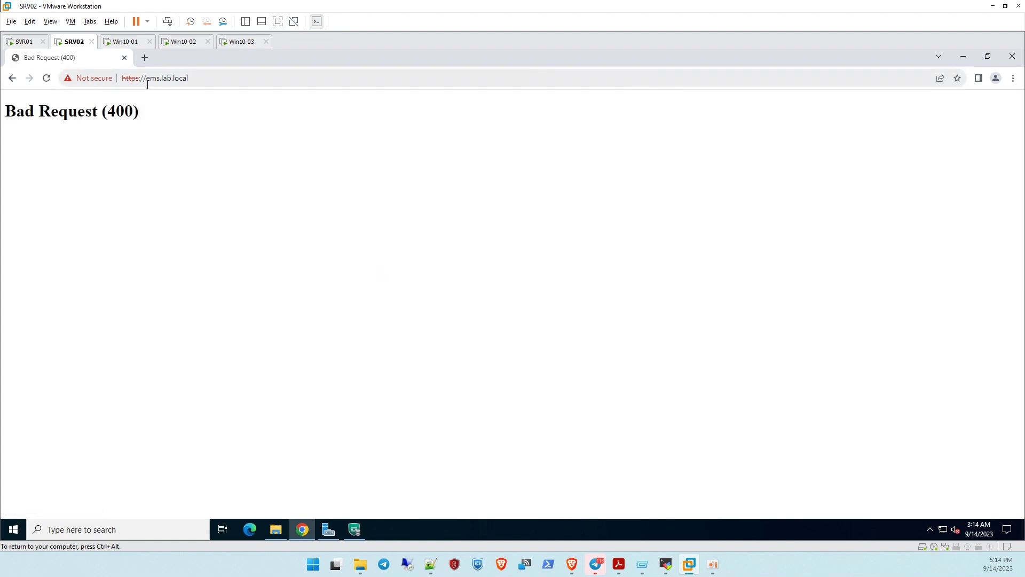
left_click_drag(147, 80, 218, 84)
type("10.10.100.1")
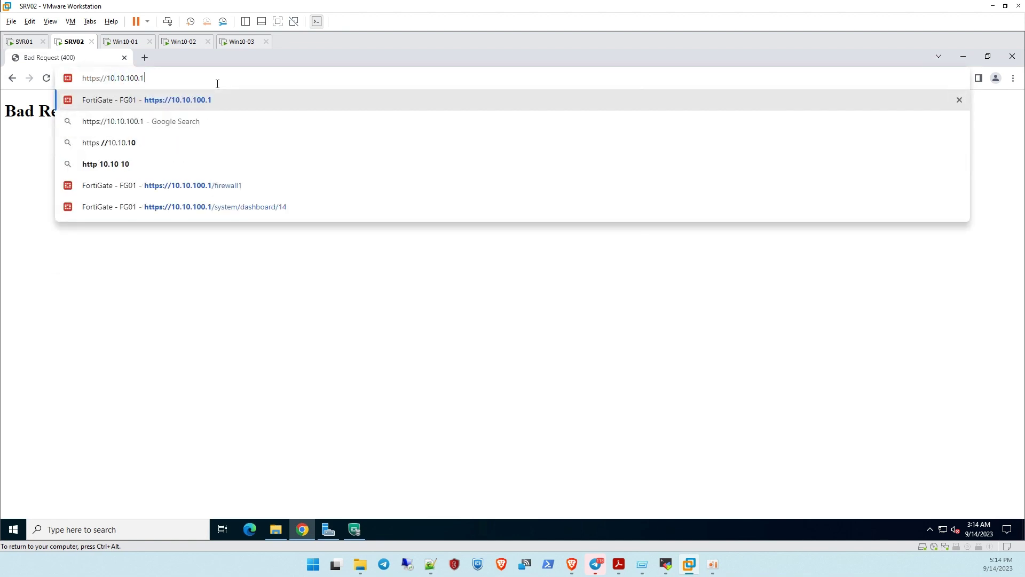
key("BackSpace")
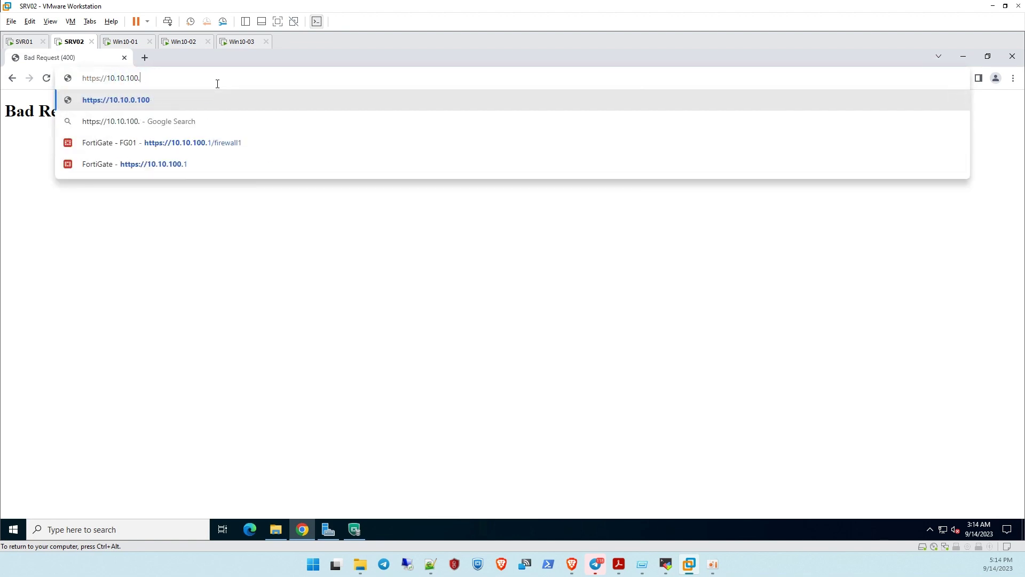
type("201")
key("Return")
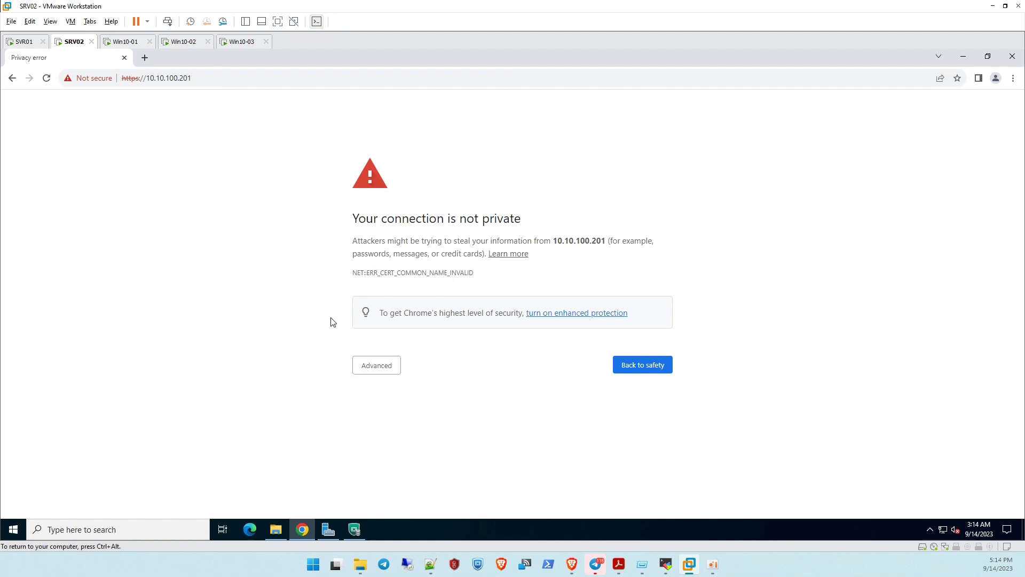
left_click(399, 368)
Proceed to the 10.10.100.201 sign-in page, sign in as admin and dismiss the SSL warning
left_click(430, 448)
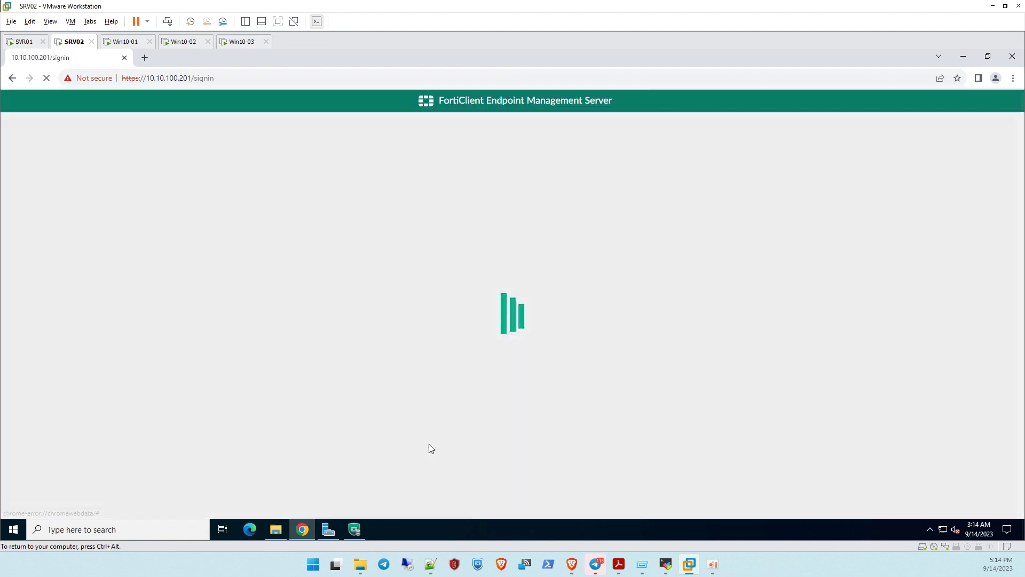
type("admin")
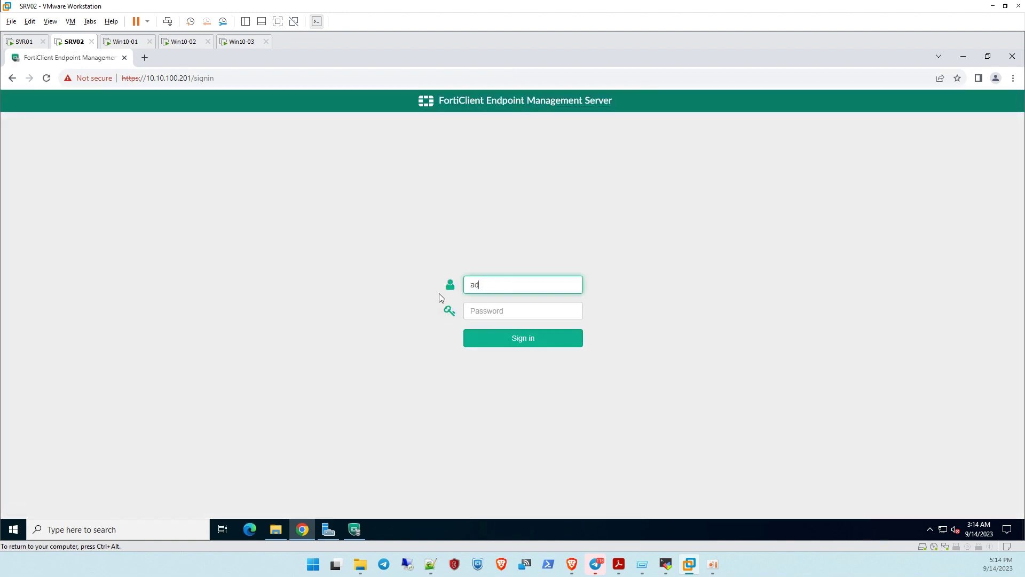
key("Tab")
type("admin123")
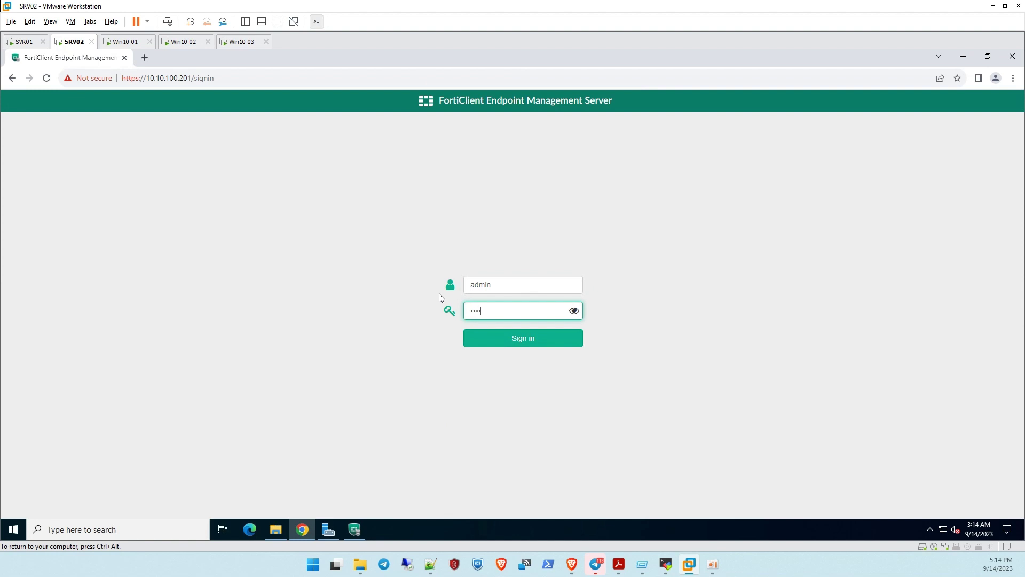
key("Return")
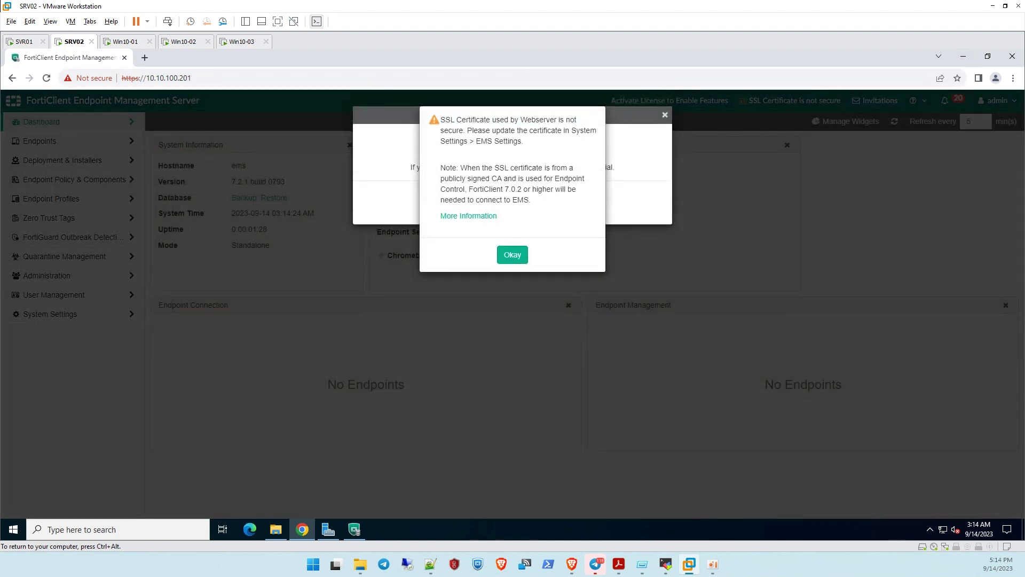
left_click(516, 258)
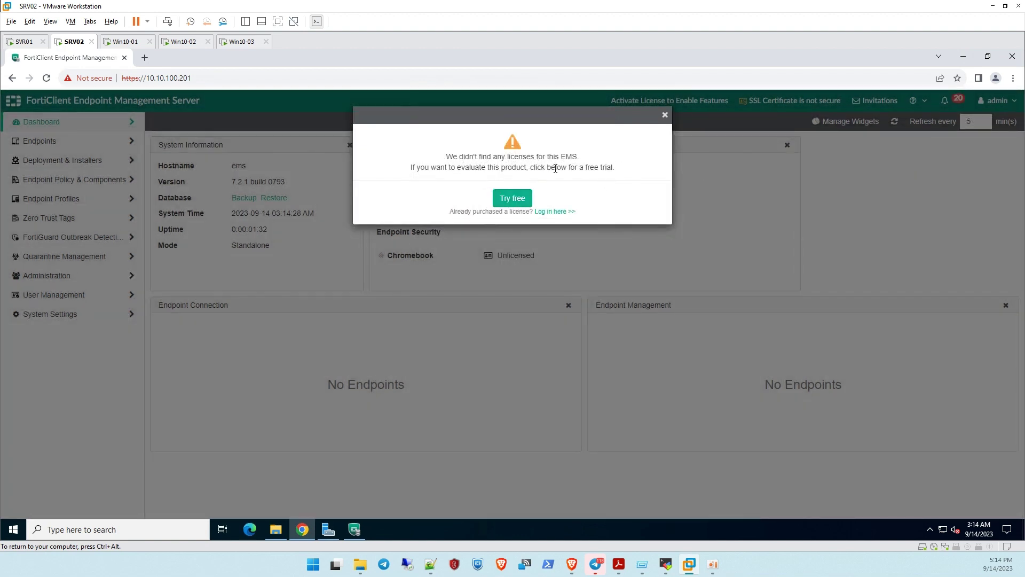
Bring up the Try free FortiCloud registration form and close the standalone EMS console window
left_click(514, 203)
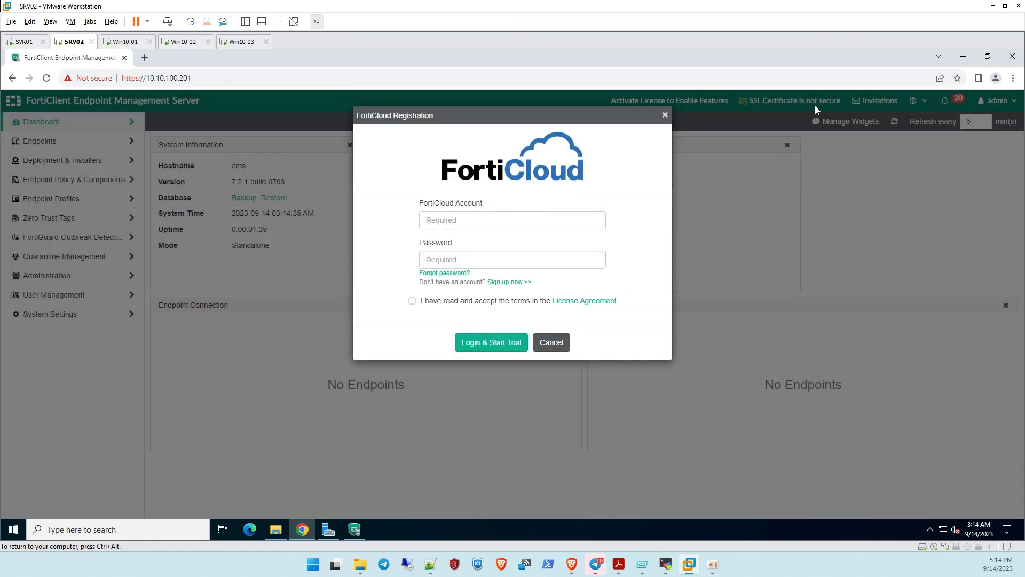
left_click(987, 56)
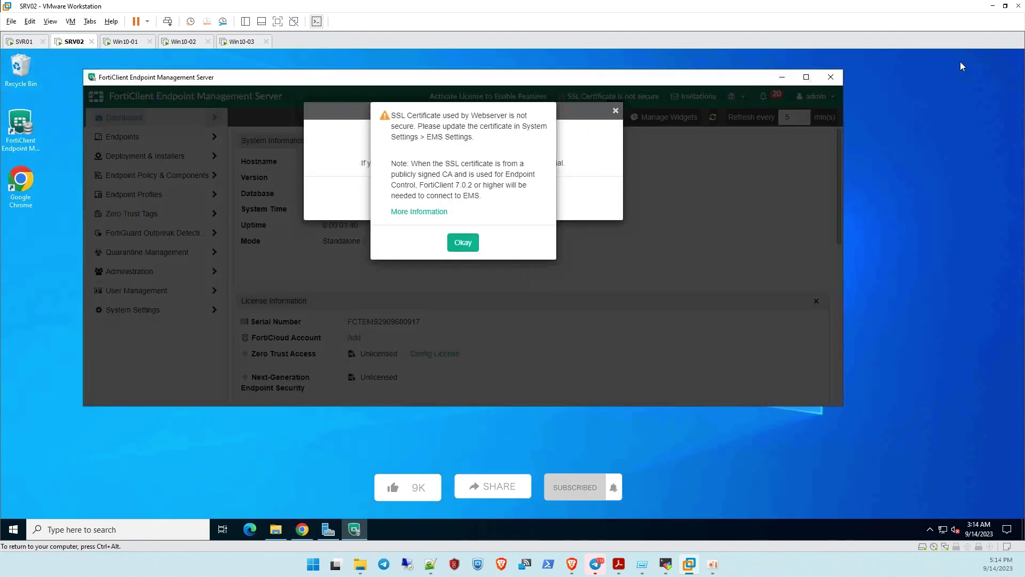
left_click(465, 245)
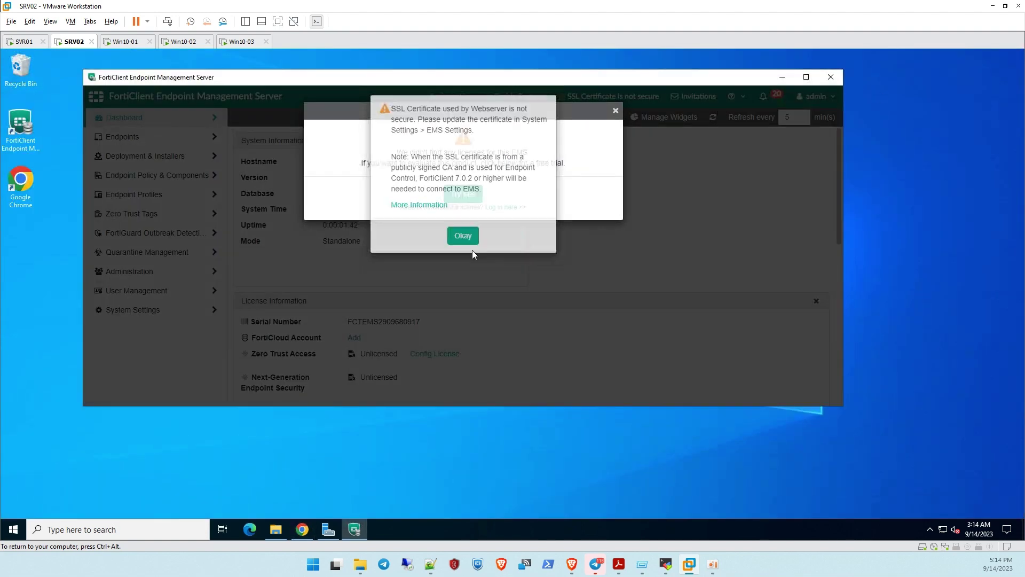
left_click(465, 194)
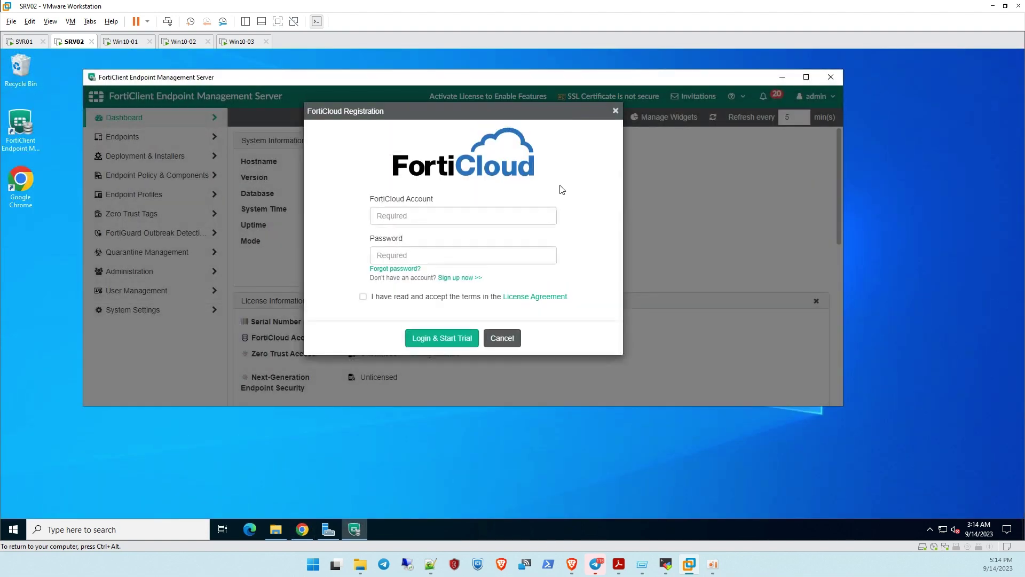
left_click(614, 110)
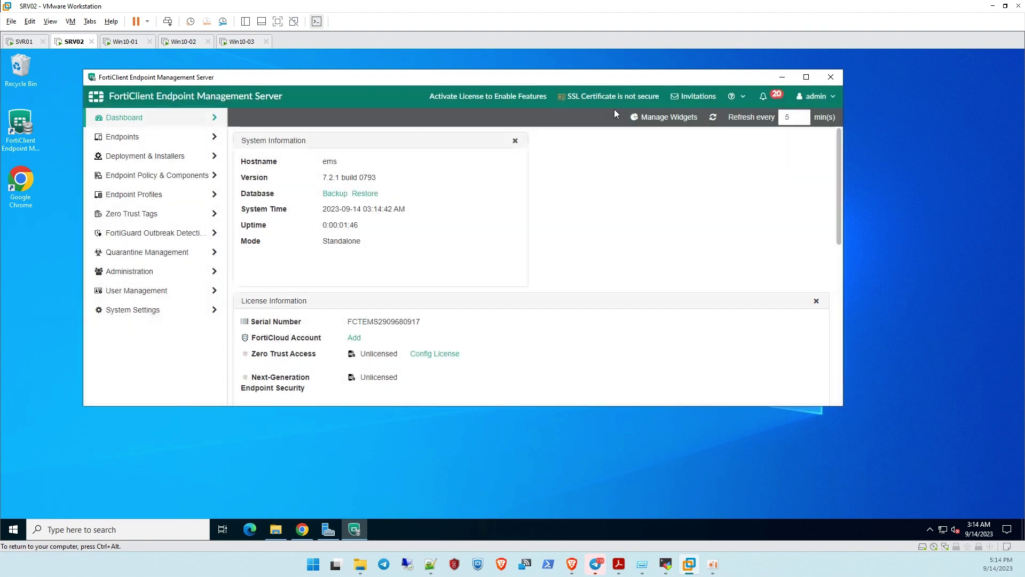
double_click(538, 82)
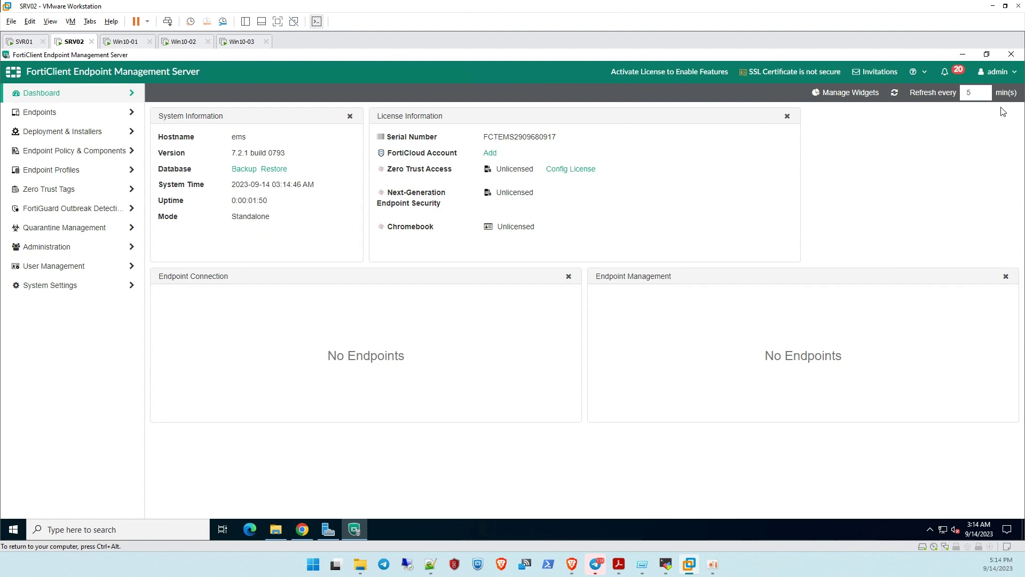
left_click(1011, 55)
Cancel FortiCloud registration and open the licence page from System Settings > EMS Settings
left_click(302, 530)
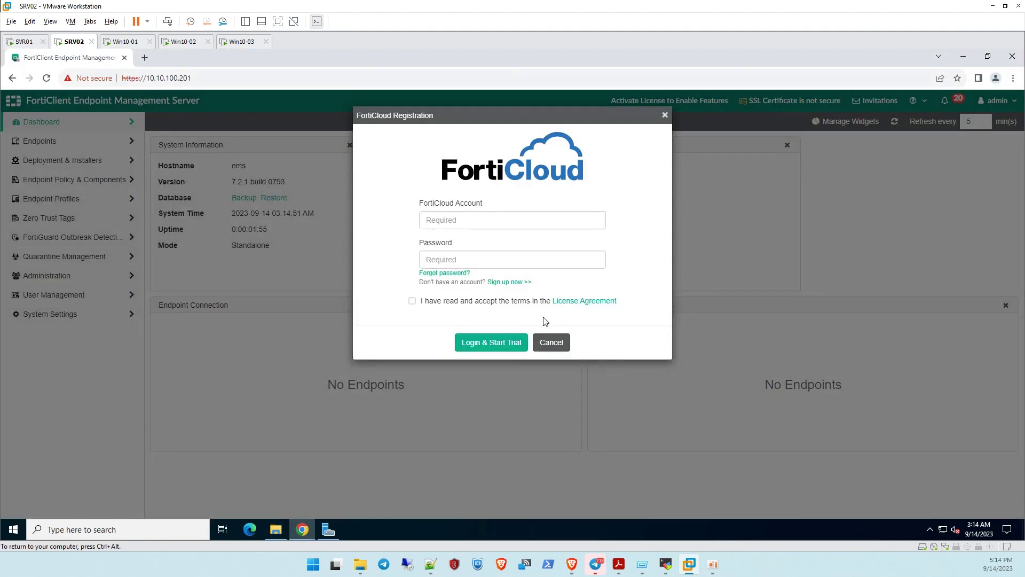
left_click(552, 342)
left_click(61, 316)
left_click(67, 334)
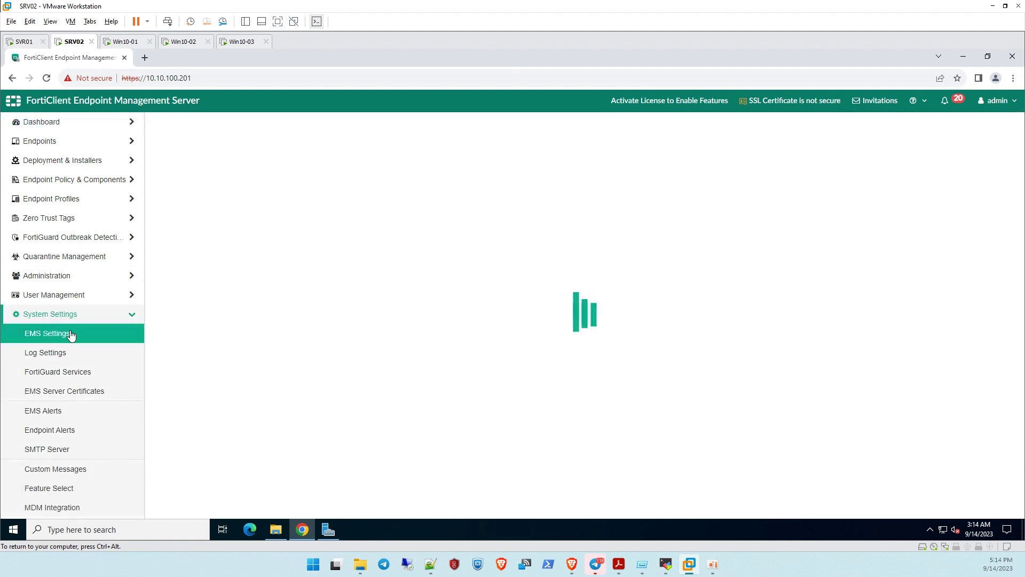
left_click(644, 102)
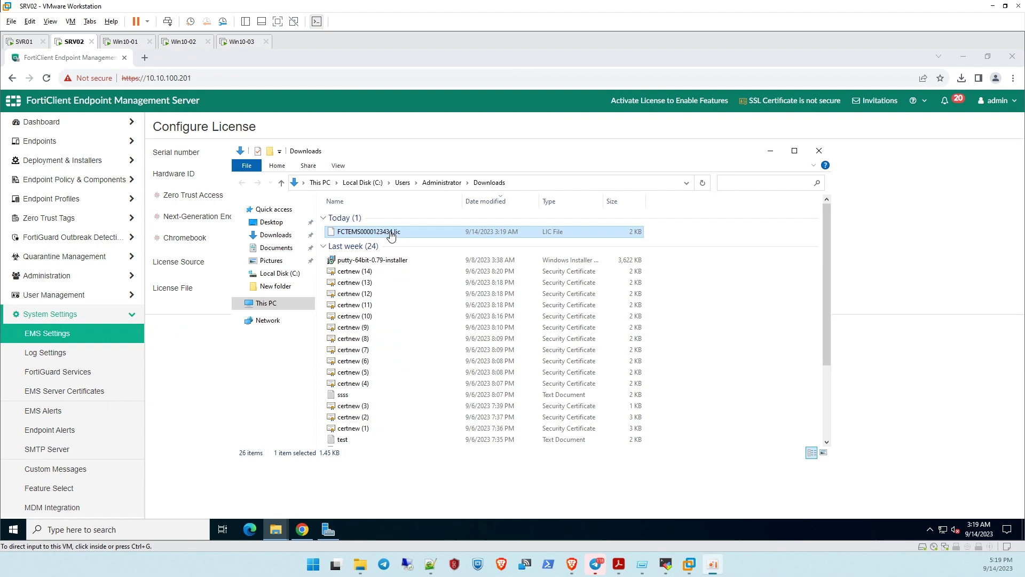
Choose File Upload, select the .lic file from Downloads and upload it
left_click_drag(442, 162, 716, 91)
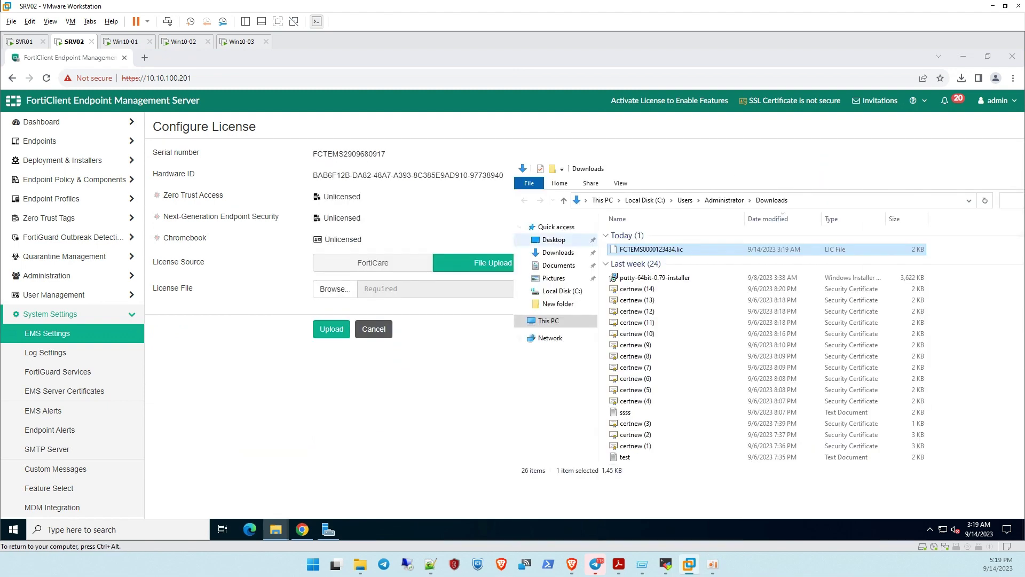
left_click(476, 305)
left_click(388, 267)
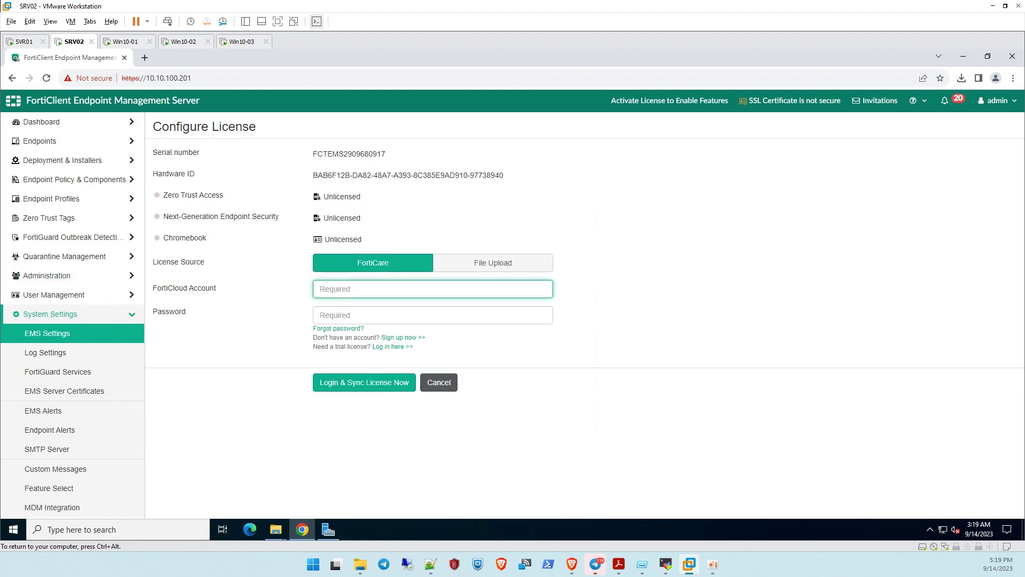
left_click(454, 271)
left_click(345, 291)
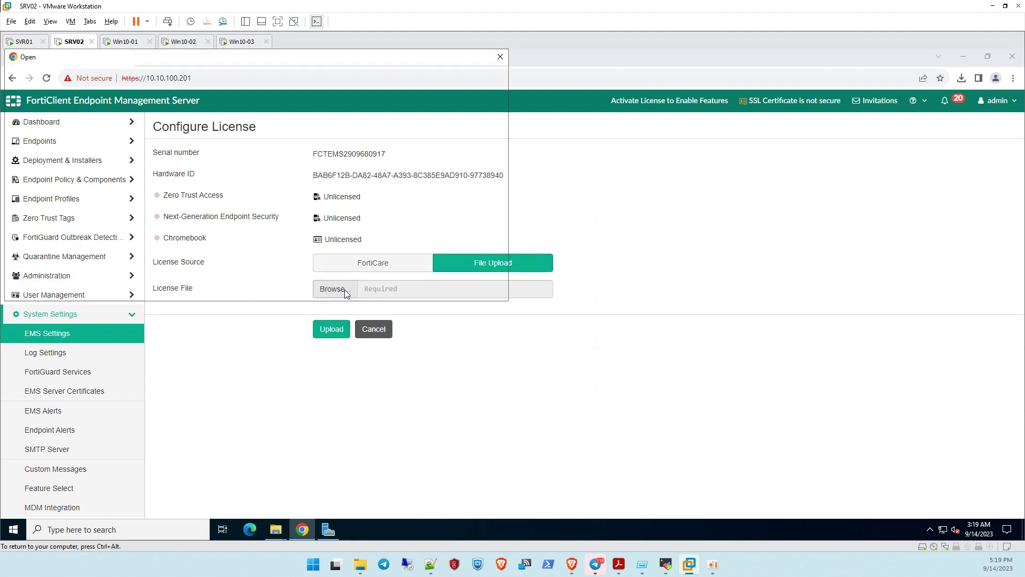
left_click(49, 145)
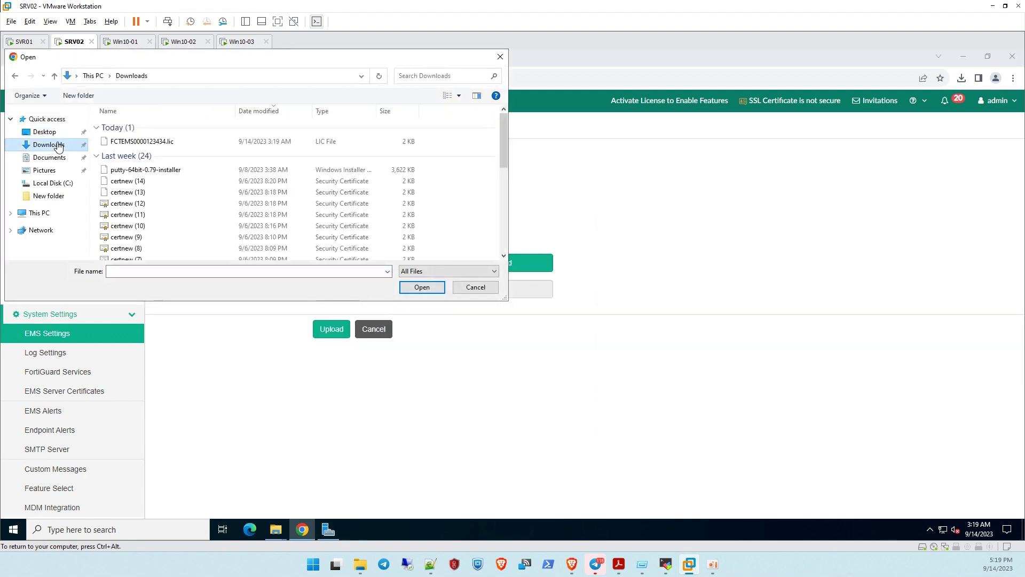
double_click(135, 140)
left_click(331, 329)
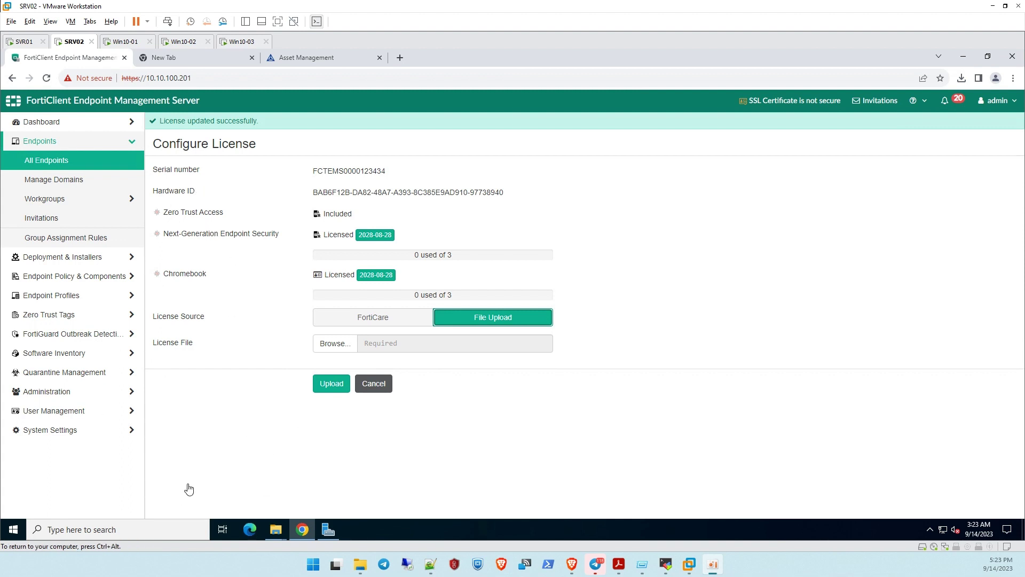
Open EMS Settings and scroll back to Shared Settings showing hostname ems on 10.10.100.201
left_click(54, 430)
left_click(95, 359)
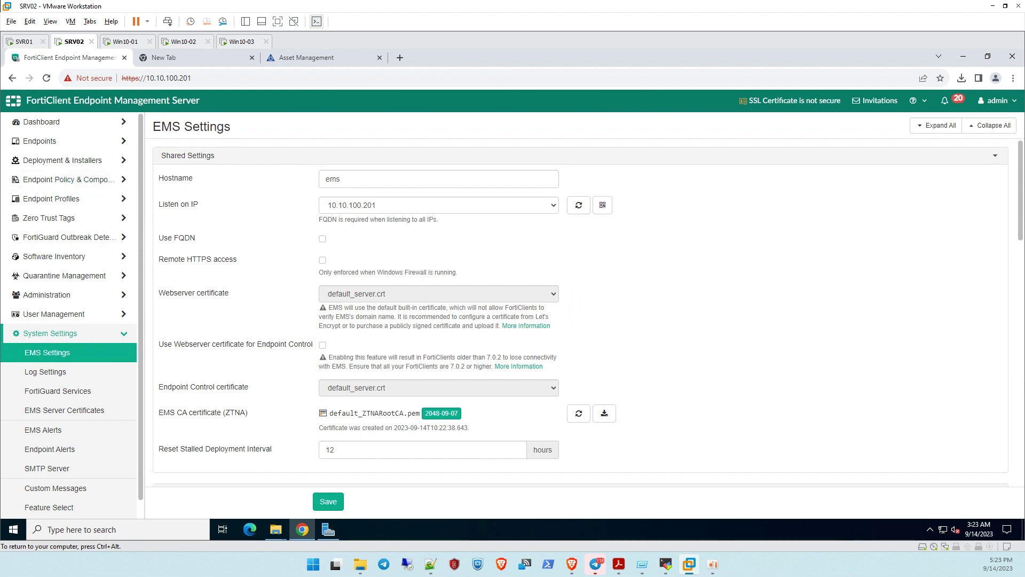
scroll(355, 442, "down", 8)
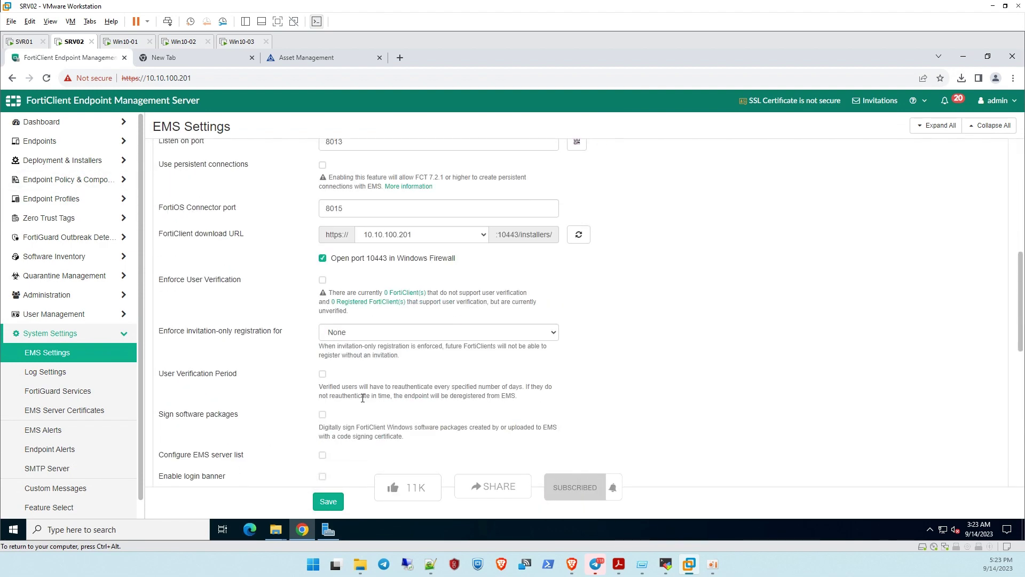
scroll(362, 397, "down", 9)
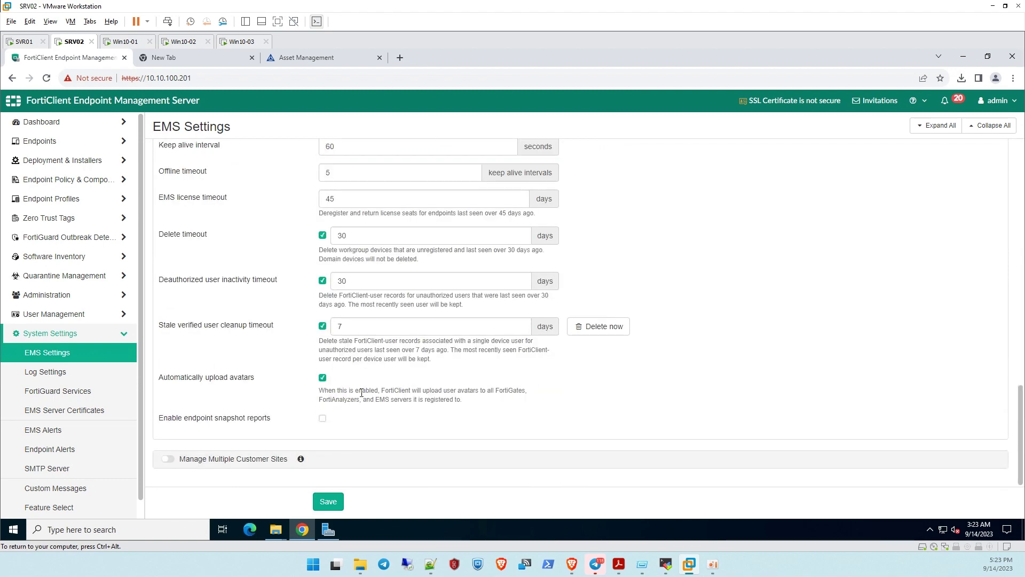
scroll(350, 377, "up", 2)
scroll(344, 373, "up", 15)
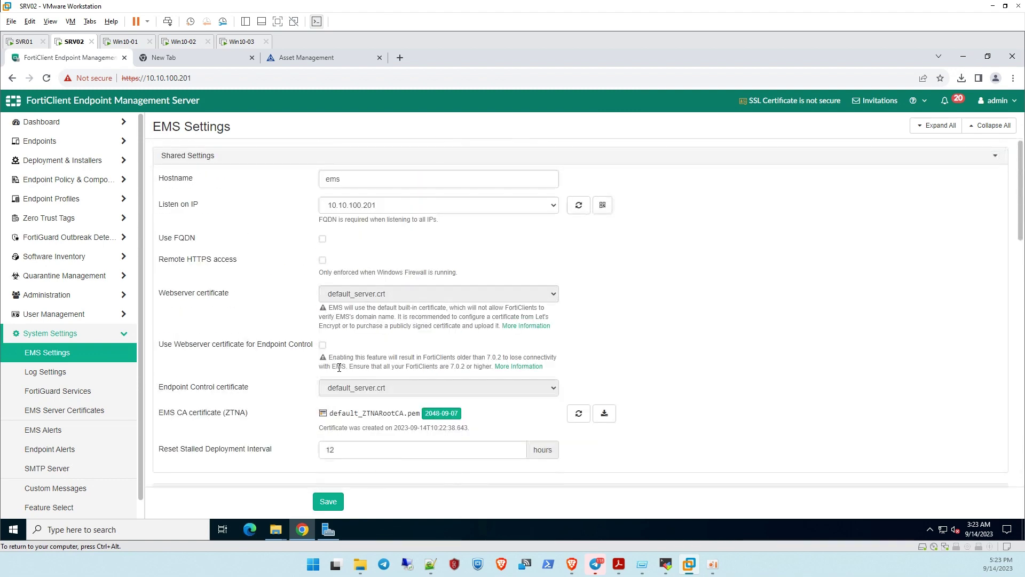
scroll(341, 364, "down", 2)
scroll(286, 161, "up", 2)
Set Listen on IP to 10.10.100.201
left_click(436, 205)
left_click(439, 204)
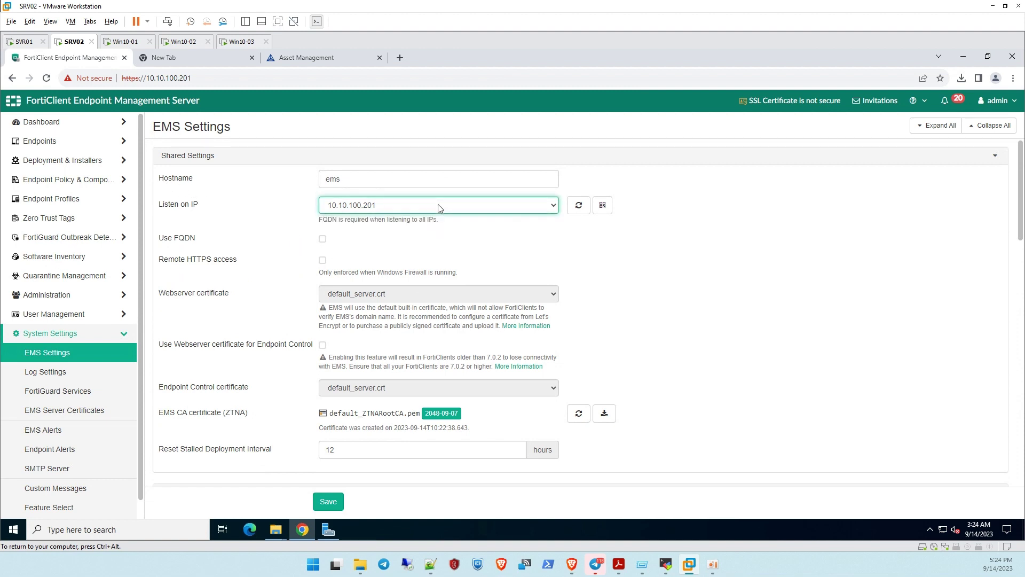
left_click(438, 207)
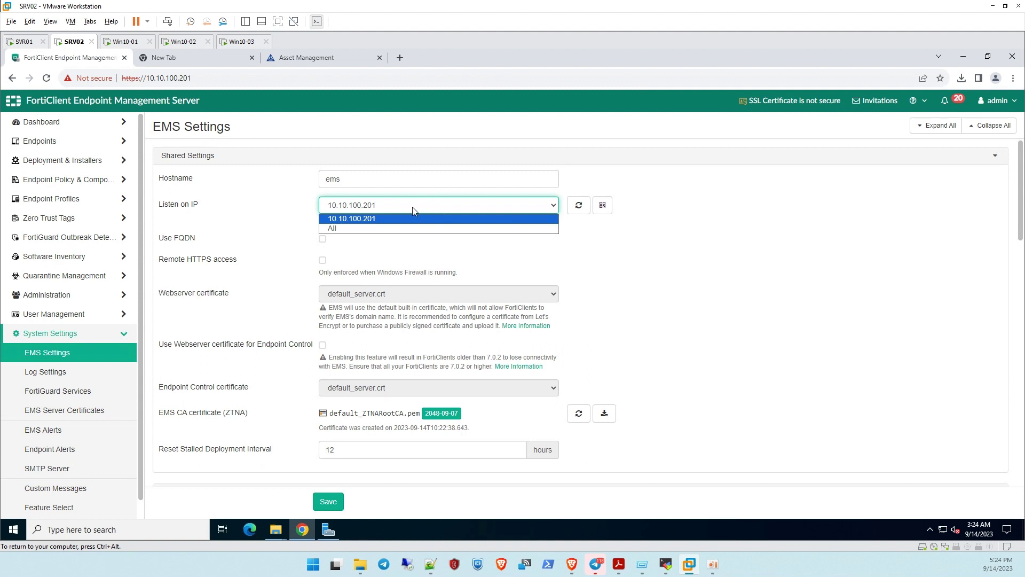
left_click(413, 210)
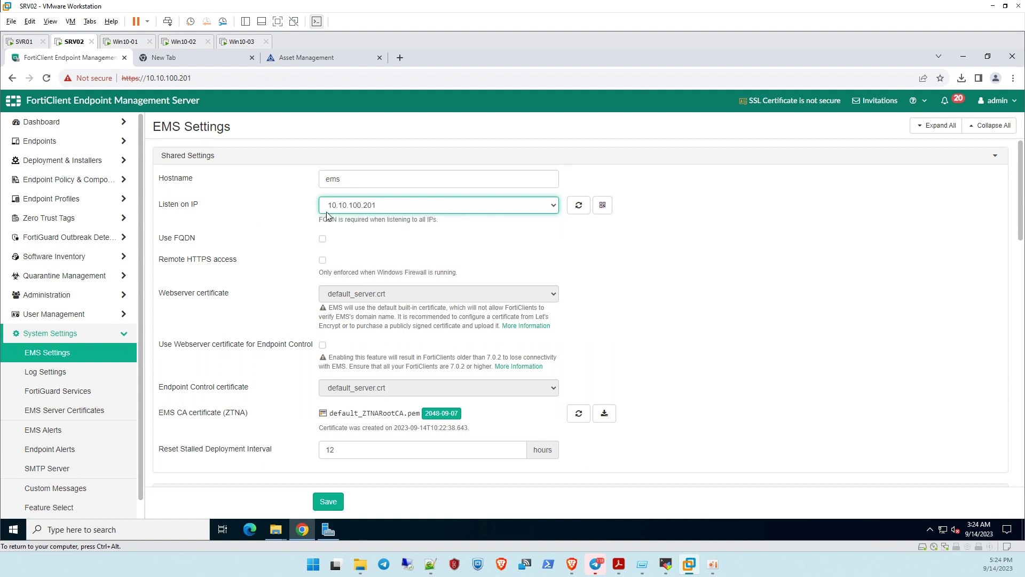
left_click(384, 211)
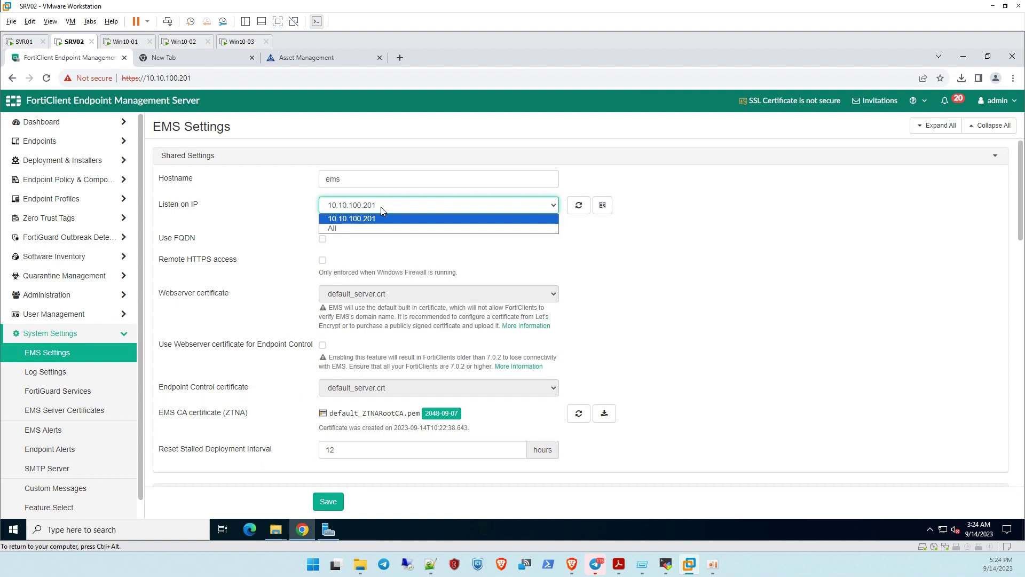
left_click(362, 230)
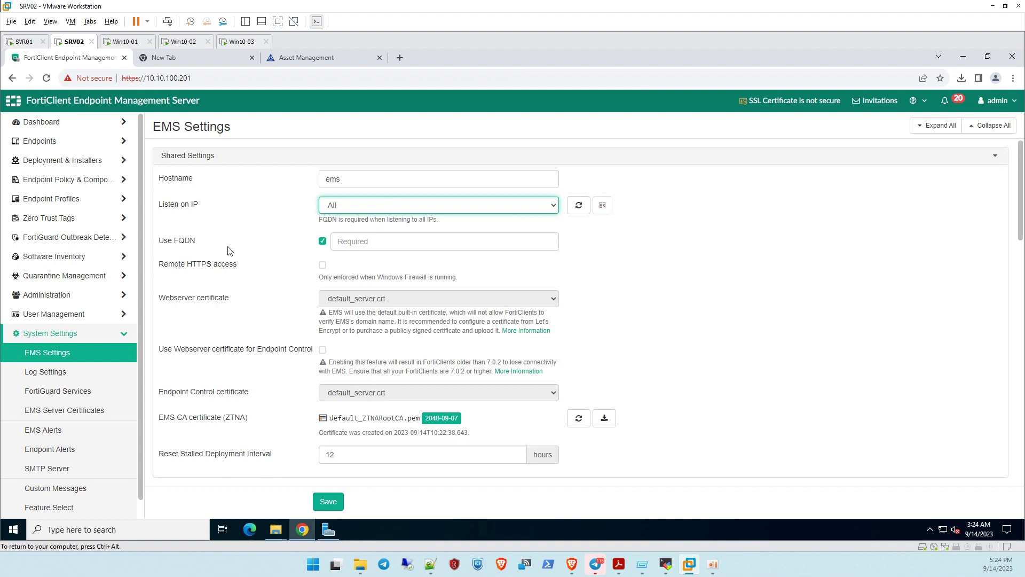
left_click(363, 209)
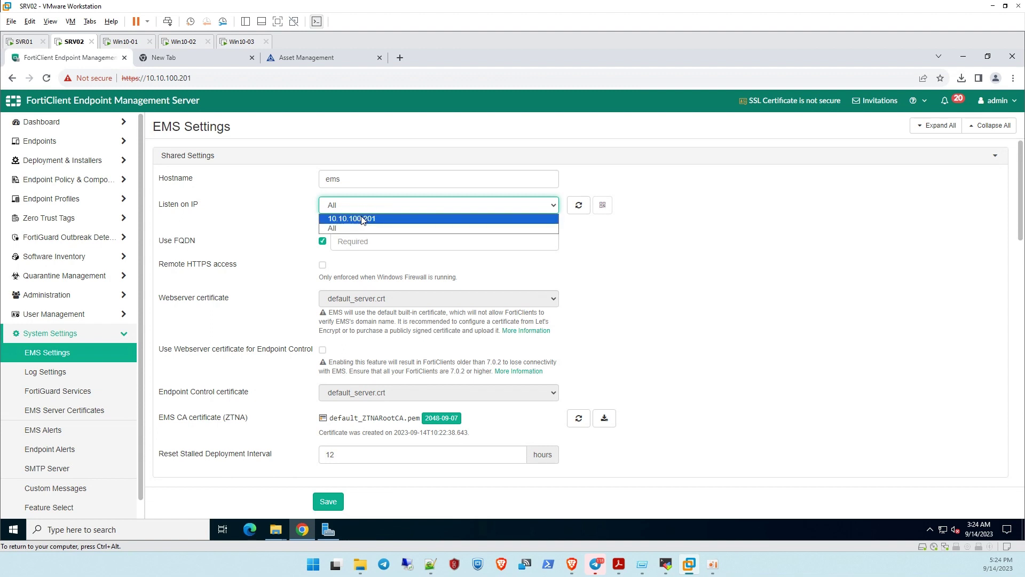
left_click(302, 208)
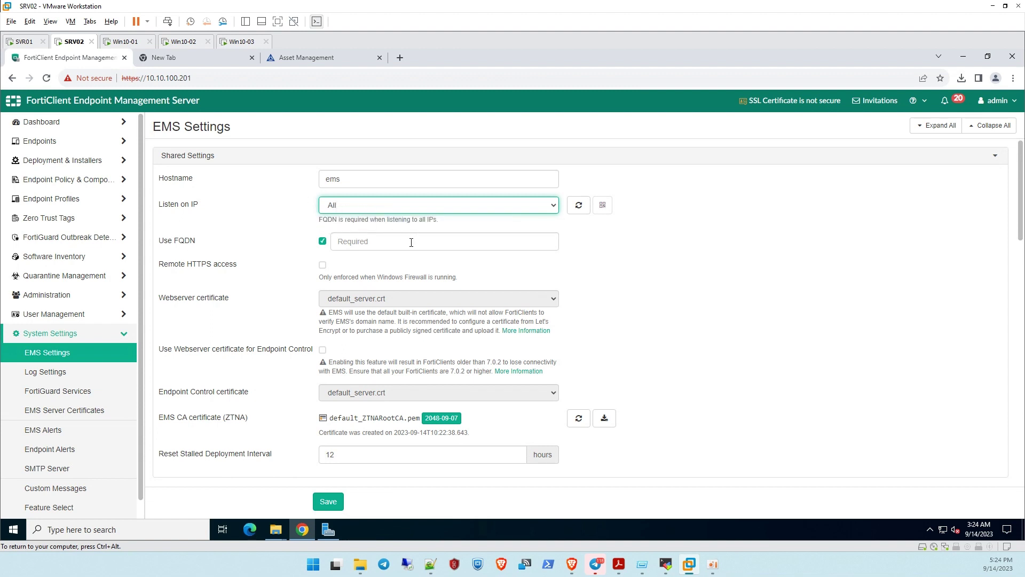
left_click(353, 211)
left_click(350, 217)
left_click(347, 210)
left_click(347, 224)
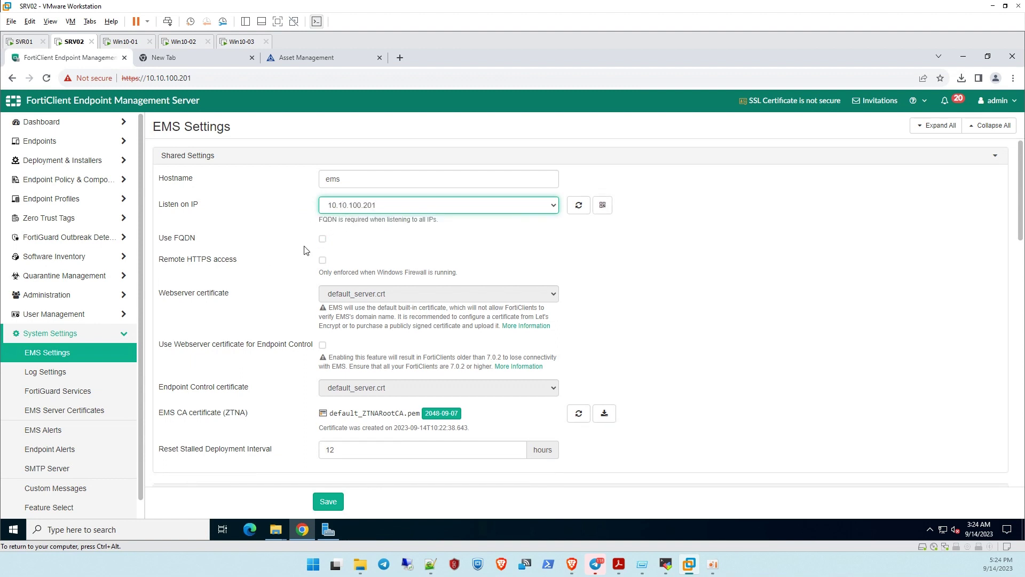
Enable Use FQDN with ems.lab.local and turn on Remote HTTPS access
left_click(323, 239)
left_click(384, 237)
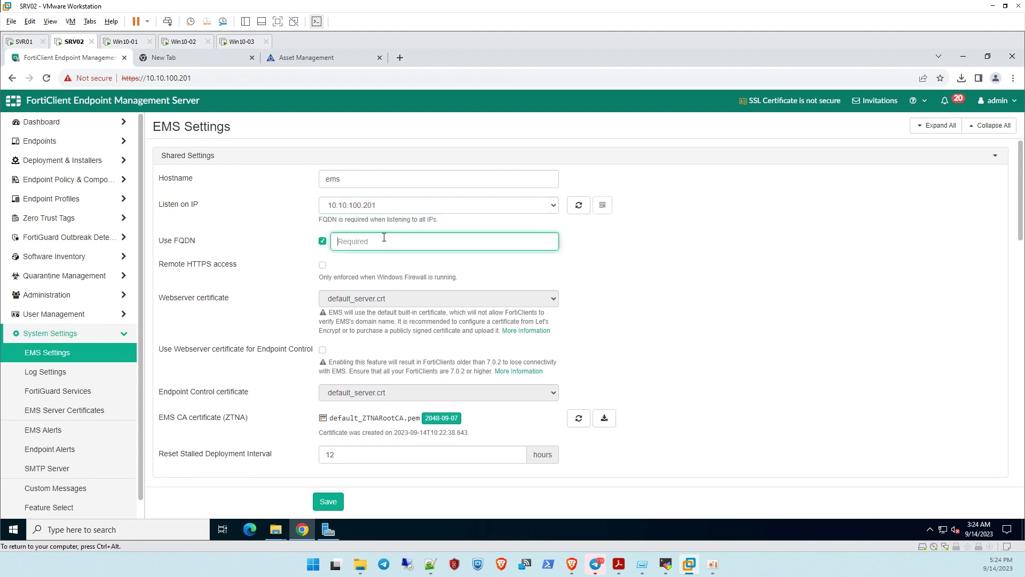
double_click(357, 182)
key("ctrl+c")
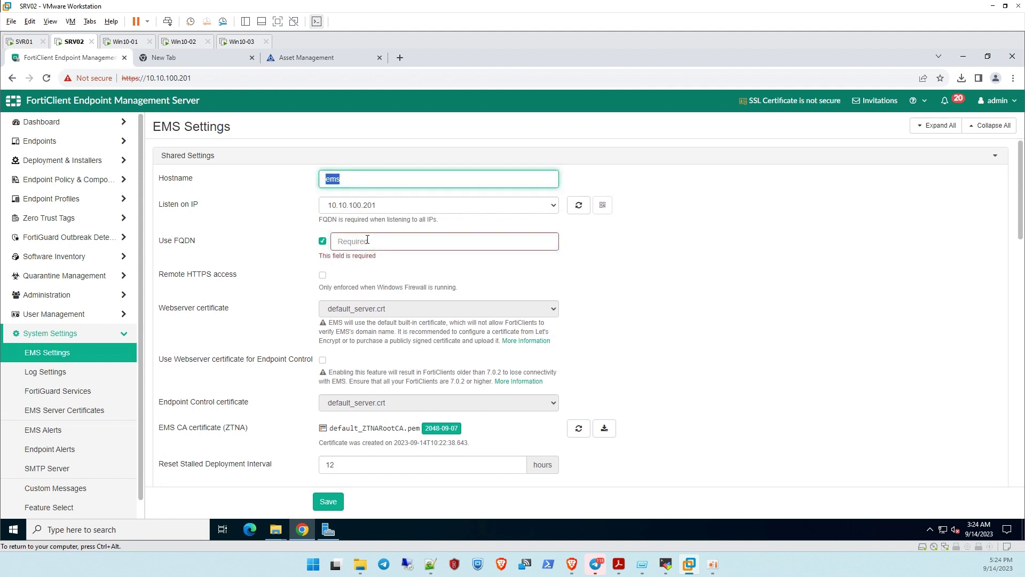
left_click(367, 240)
key("ctrl+v")
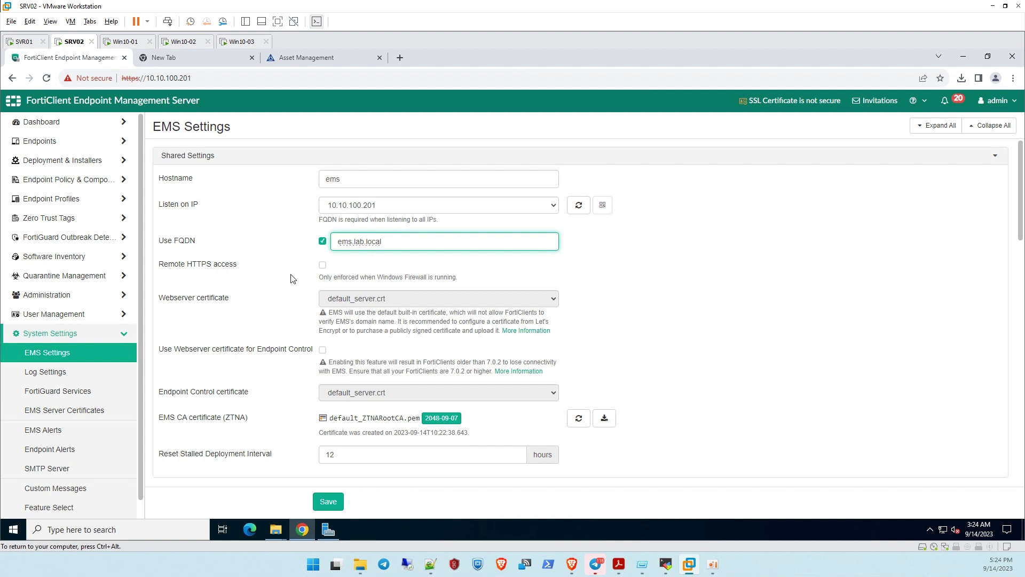
left_click(322, 266)
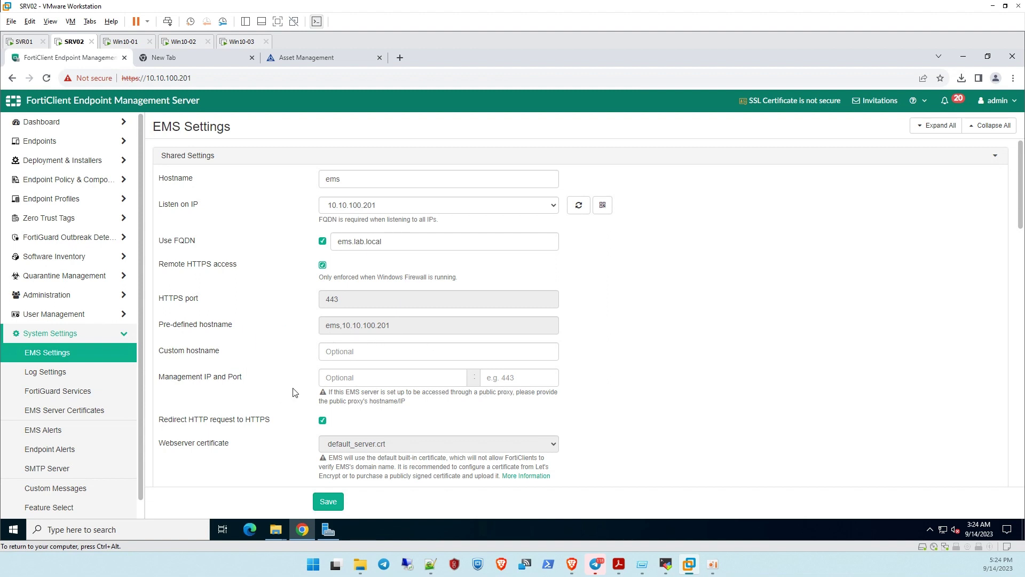
Save the EMS settings and confirm the server restart
scroll(354, 401, "down", 2)
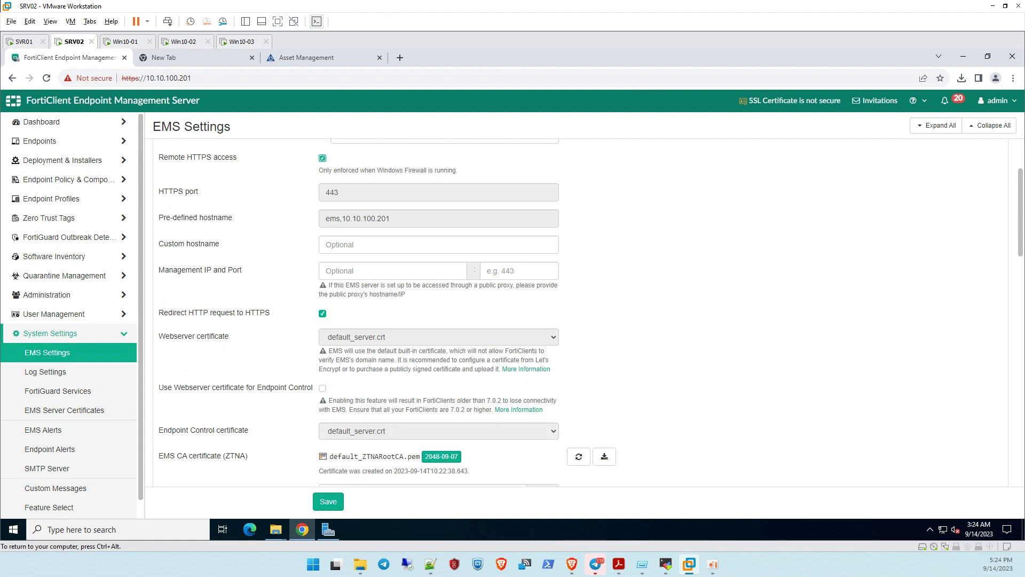
scroll(368, 428, "down", 2)
scroll(369, 436, "up", 4)
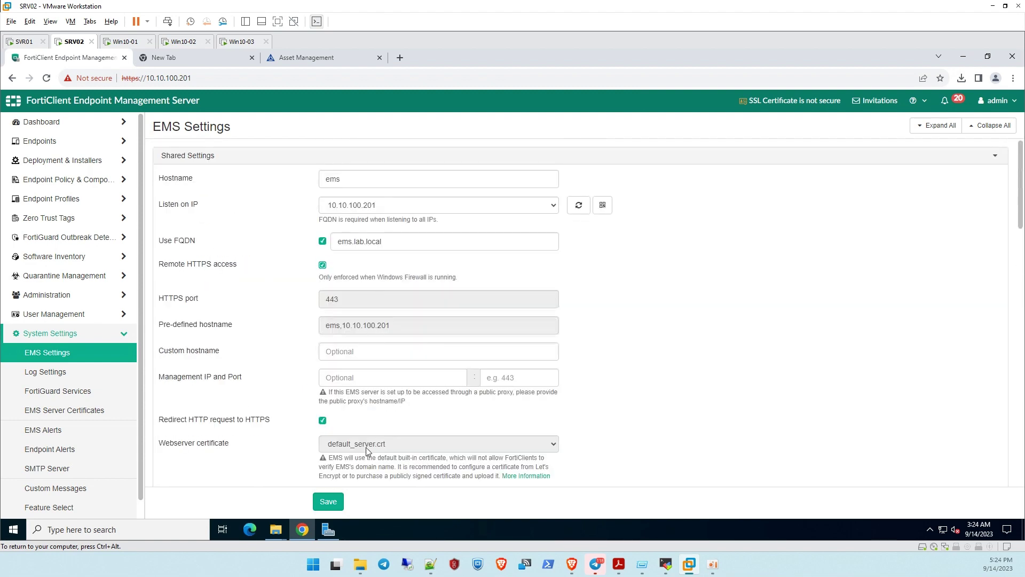
scroll(367, 447, "down", 1)
left_click(331, 502)
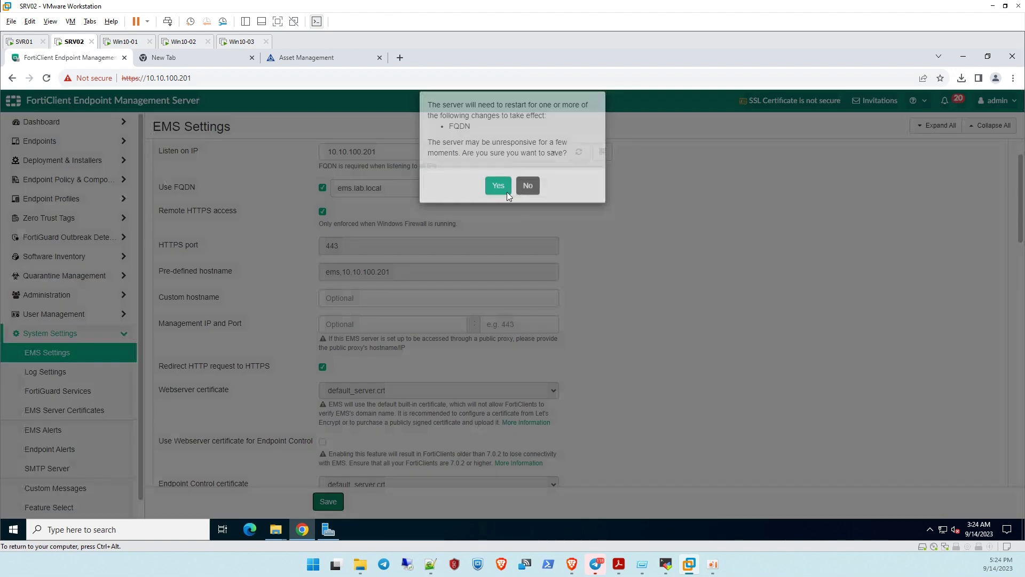
left_click(500, 188)
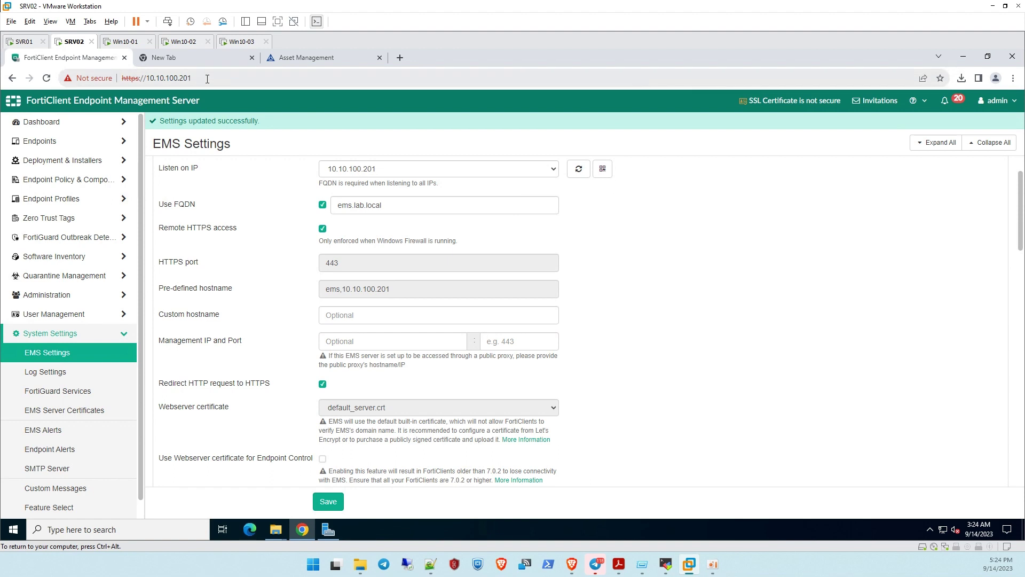
left_click(149, 80)
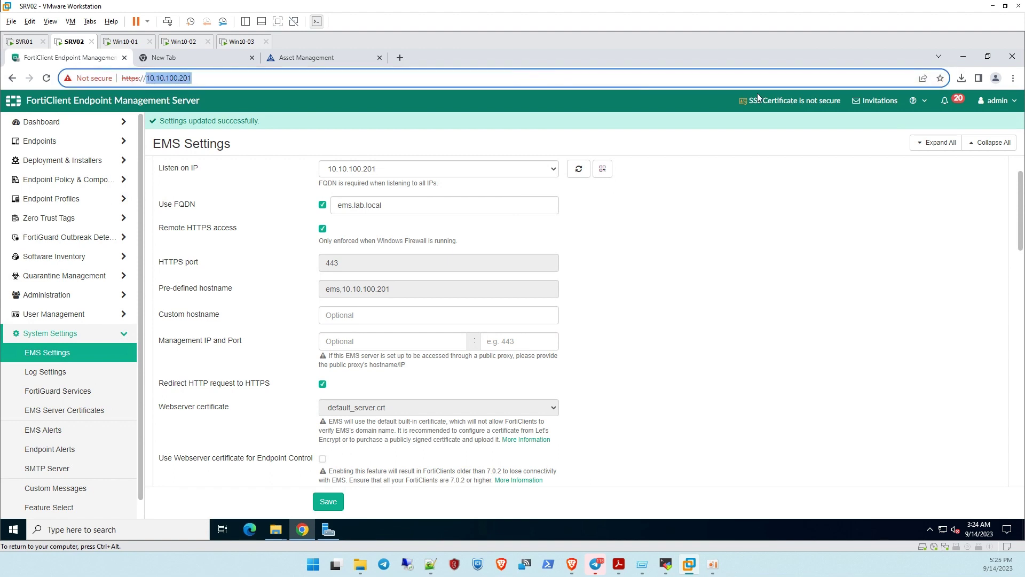
key("BackSpace")
type("ems.l")
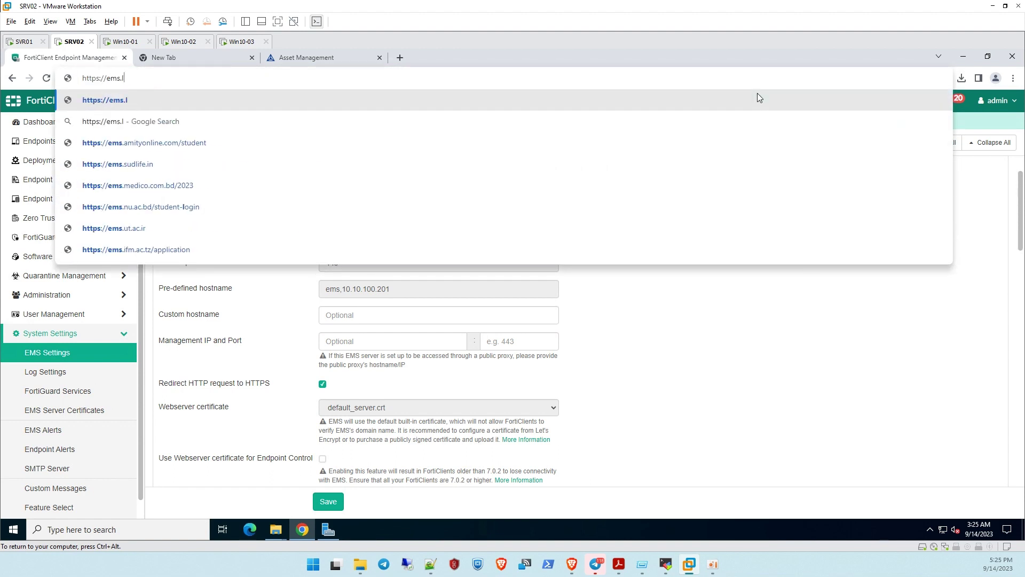
type("ab.local")
key("Return")
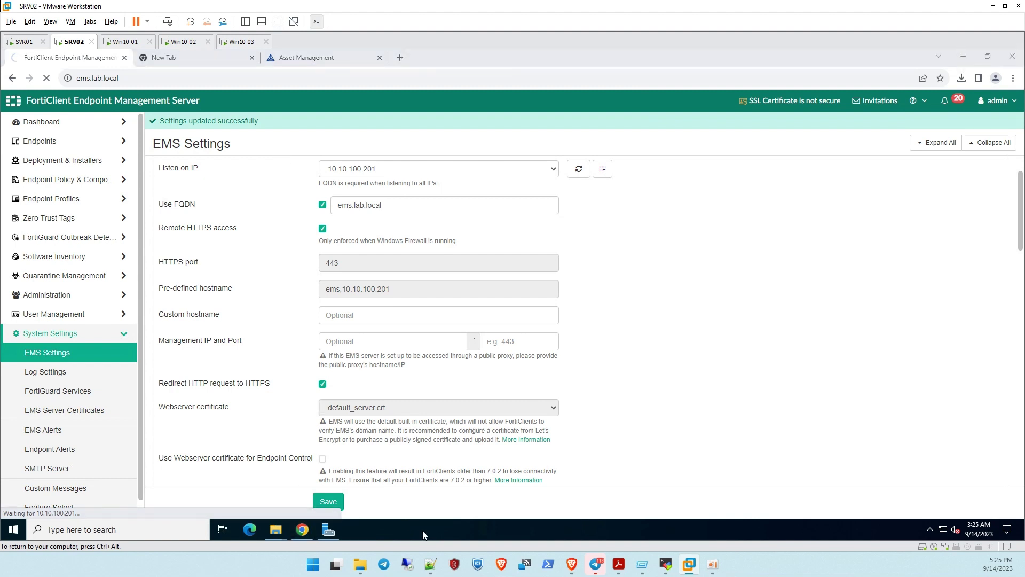
Briefly open and close an administrator command prompt, then sign in to the console as admin
key("super+r")
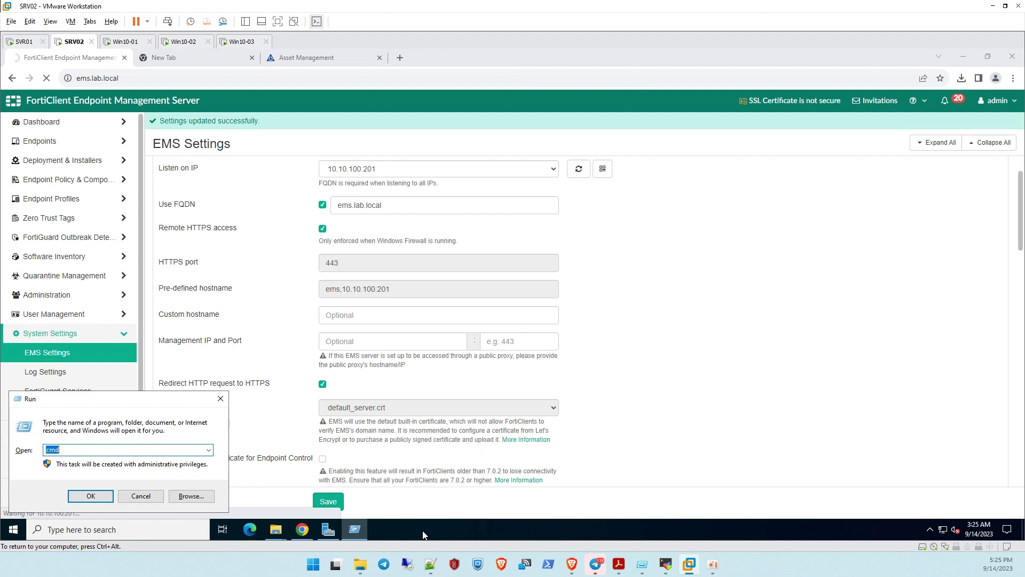
key("Return")
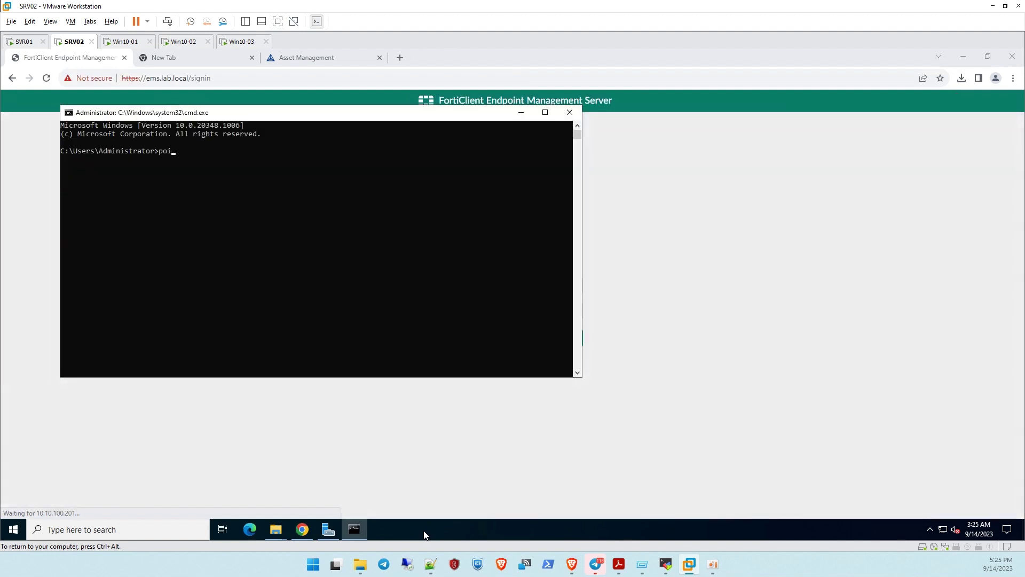
type("po")
key("alt+F4")
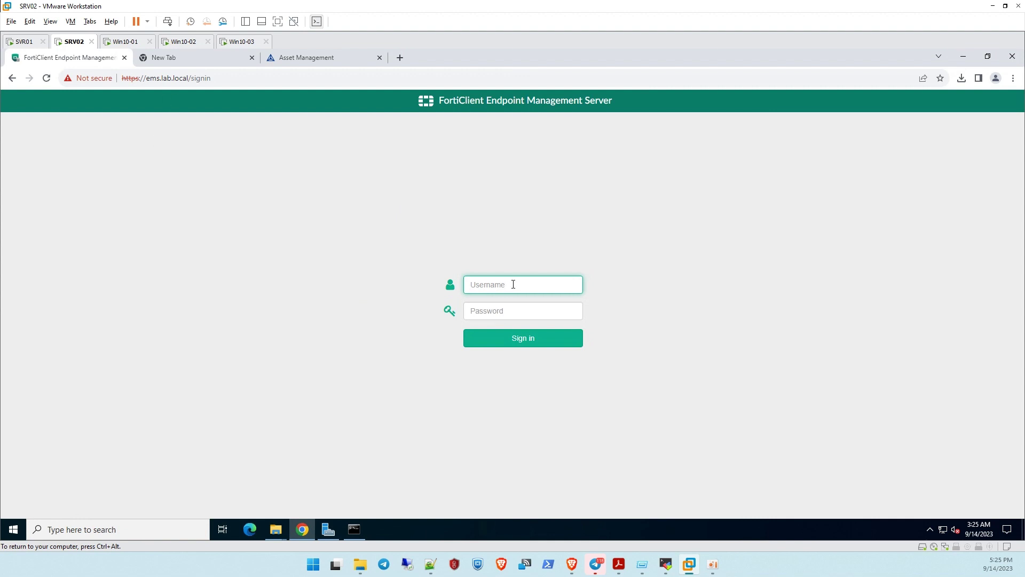
type("admi*")
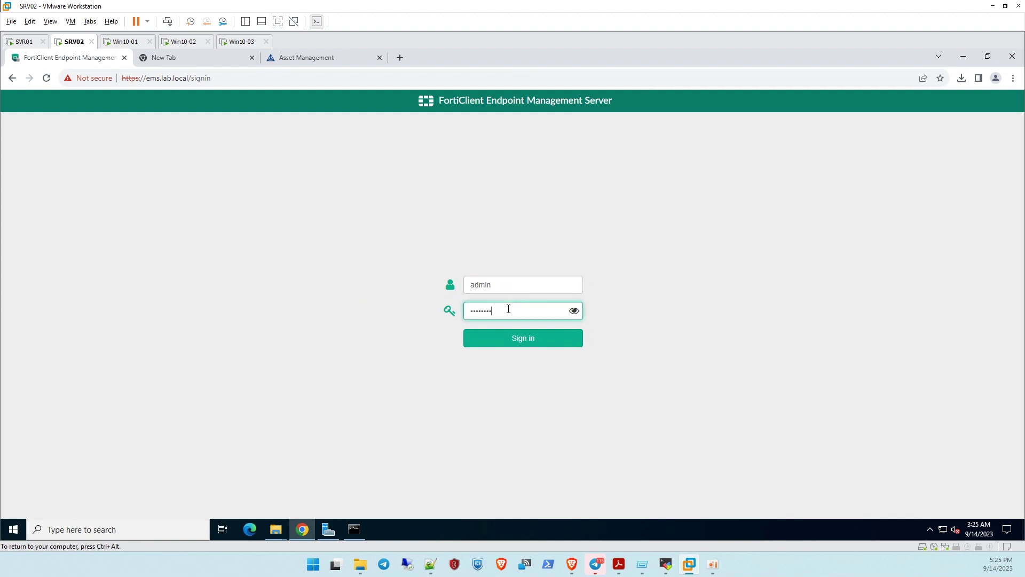
key("Return")
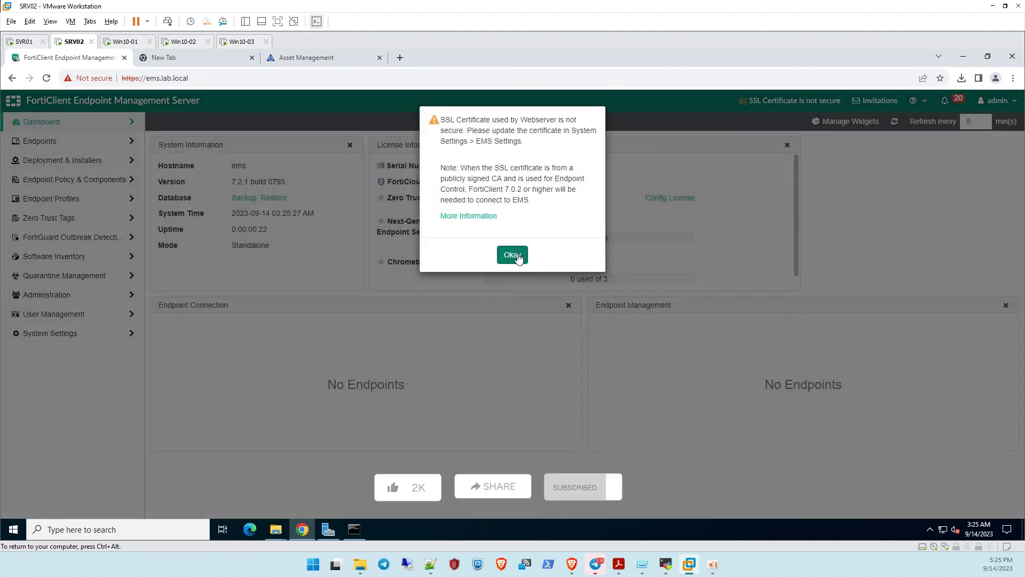
Dismiss the certificate warning, view EMS Server Certificates in EMS Settings, then switch to SVR01
left_click(518, 258)
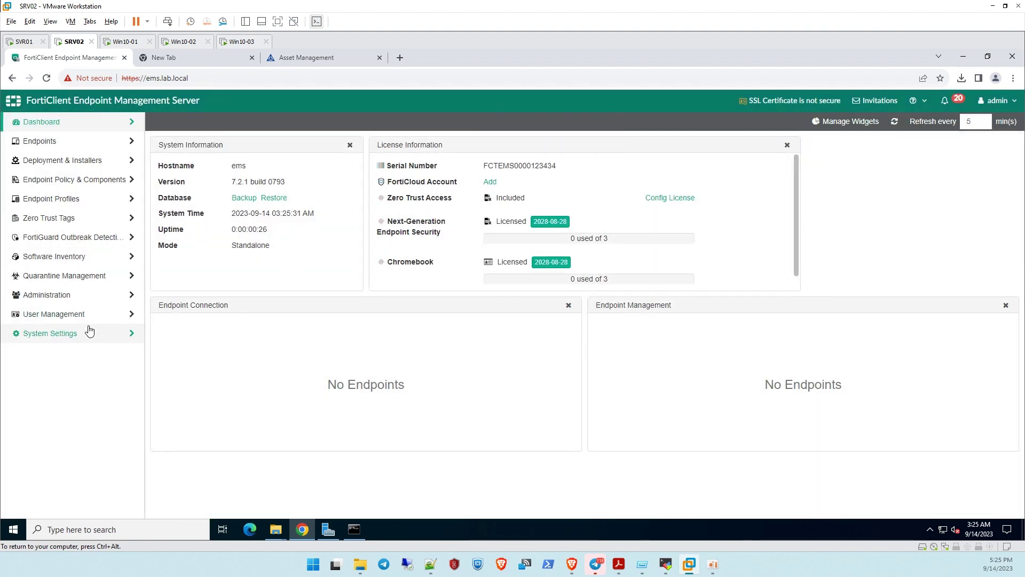
left_click(86, 333)
left_click(71, 352)
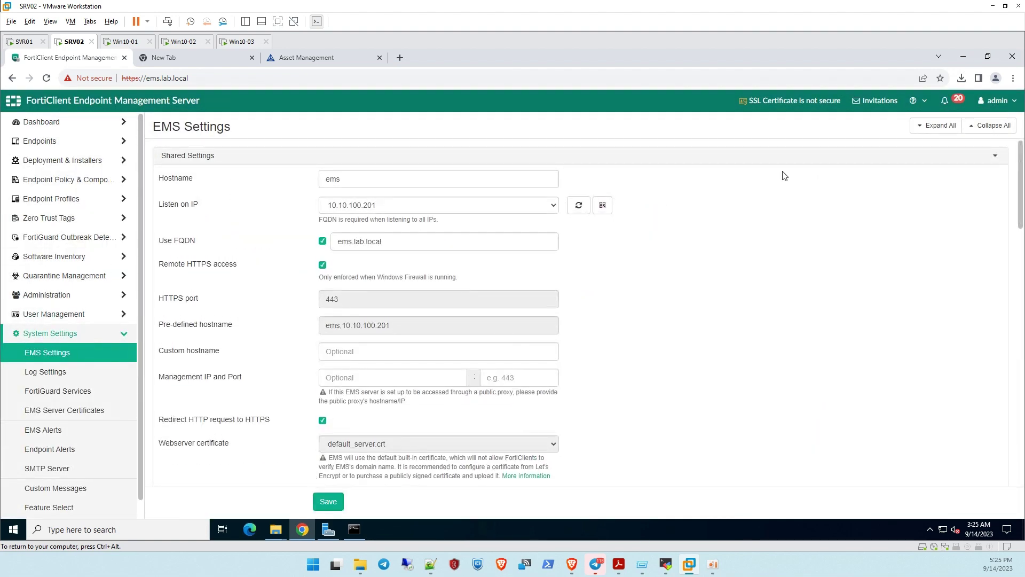
mouse_move(798, 104)
scroll(387, 415, "down", 2)
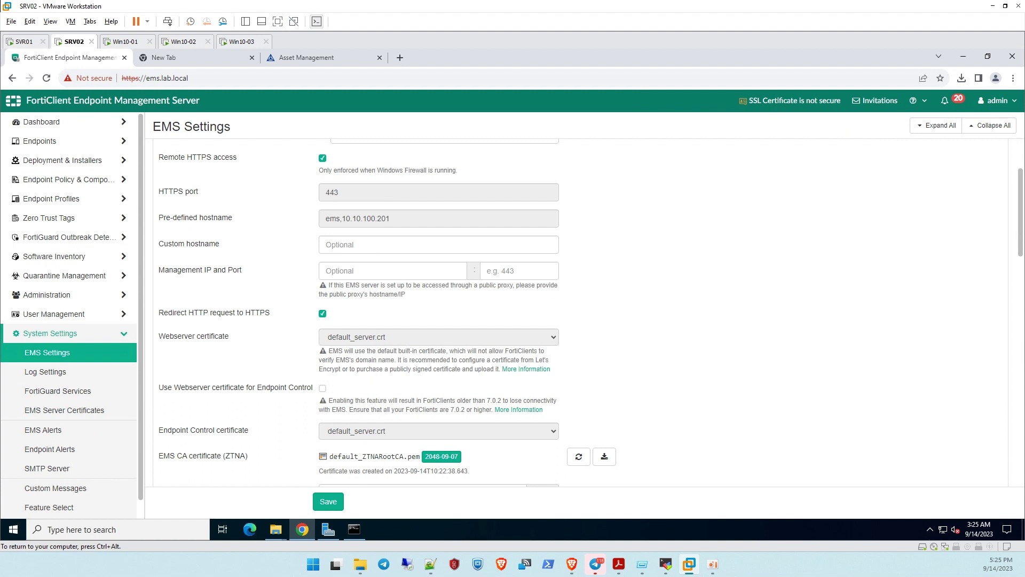
left_click(65, 410)
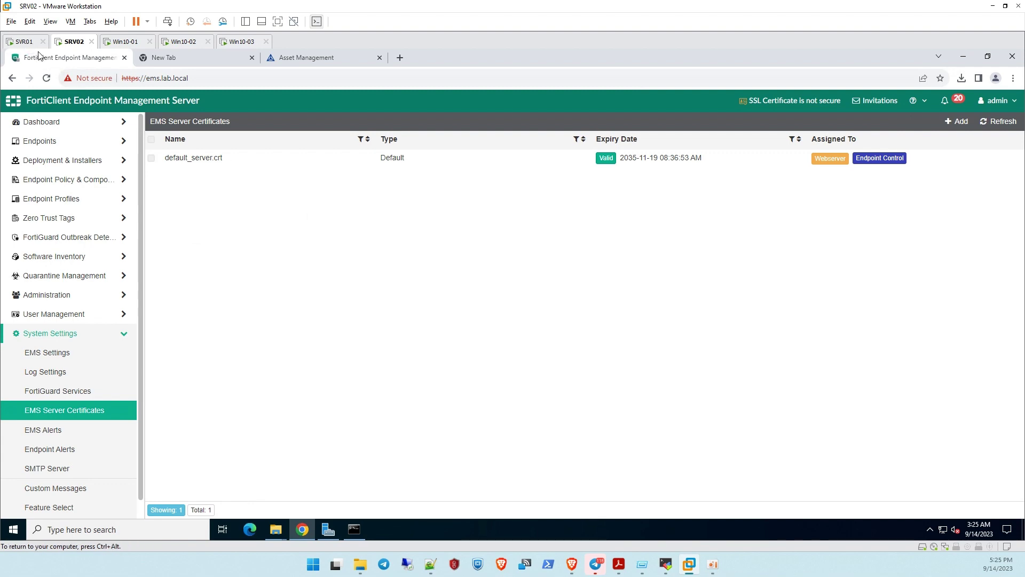
left_click(19, 41)
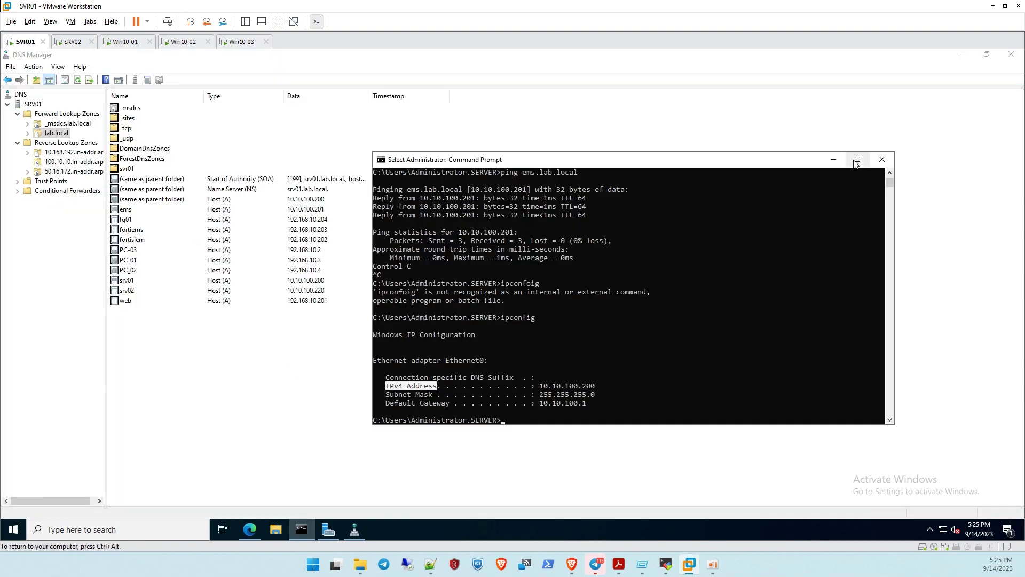